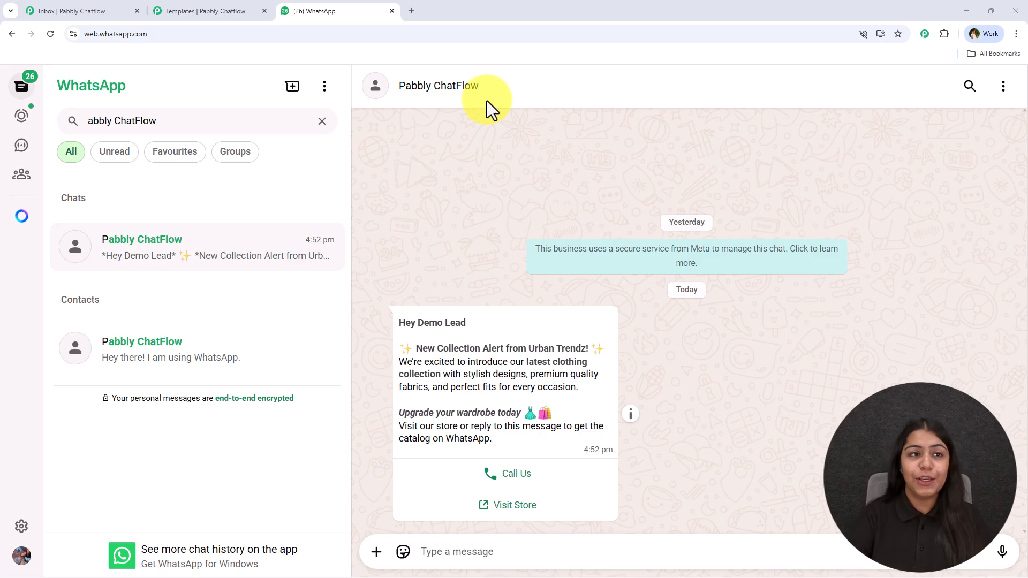
Switch from WhatsApp to Pabbly Chatflow and open its dashboard.
{"action": "left_click", "coordinate": [244, 11]}
{"action": "left_click", "coordinate": [24, 141]}
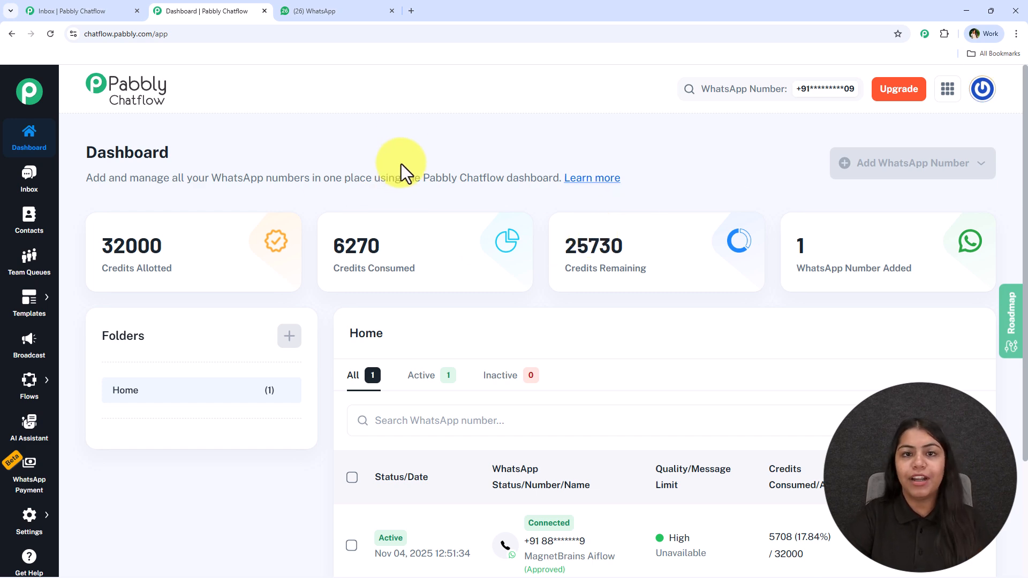
Visit the Pabbly Chatflow website at pabbly.com/chatflow in a new tab, dismiss the lifetime offer popup and close the tab.
{"action": "left_click", "coordinate": [410, 5]}
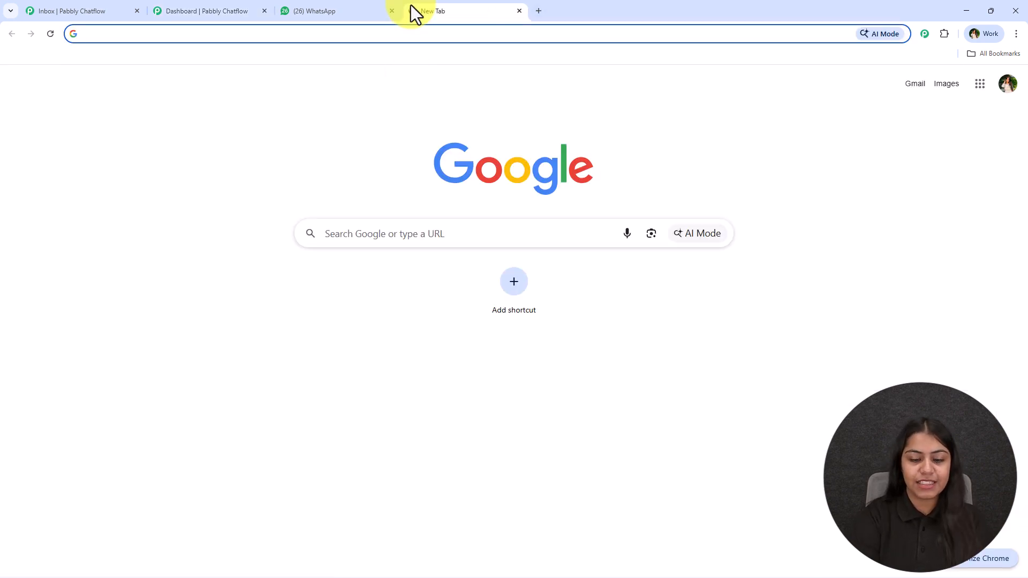
{"action": "type", "text": "pabb"}
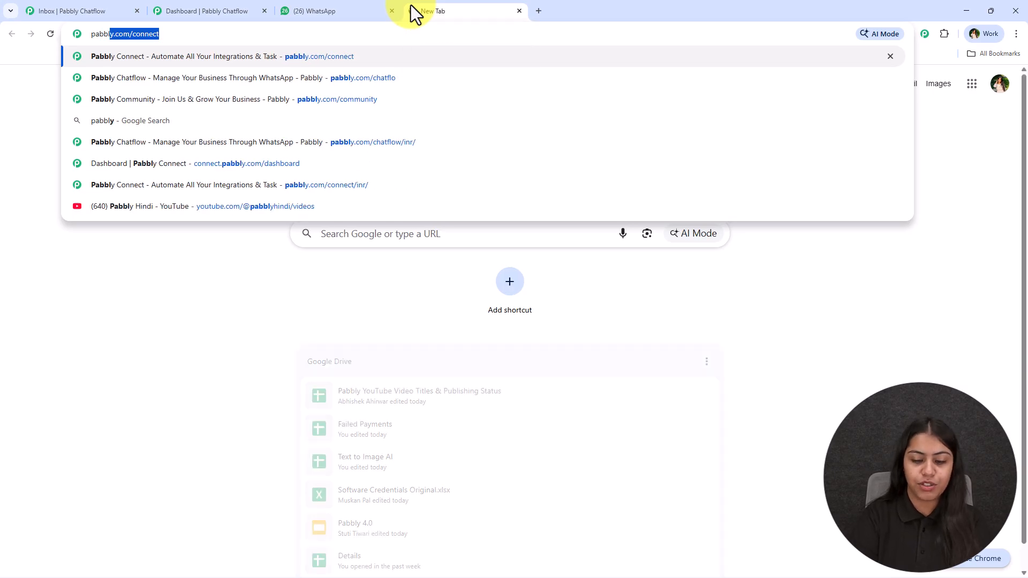
{"action": "type", "text": "ly.com/chatf"}
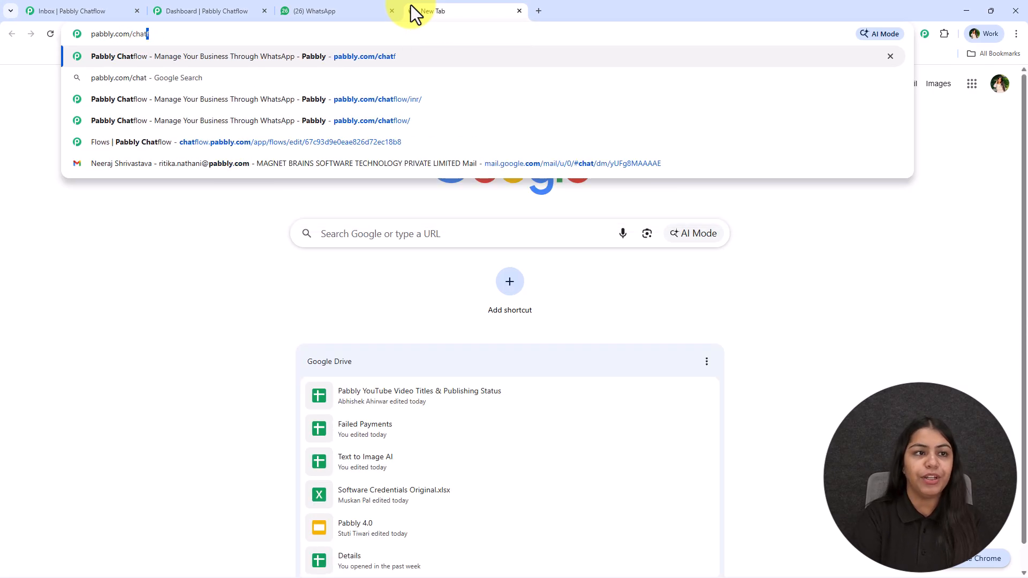
{"action": "key", "text": "Return"}
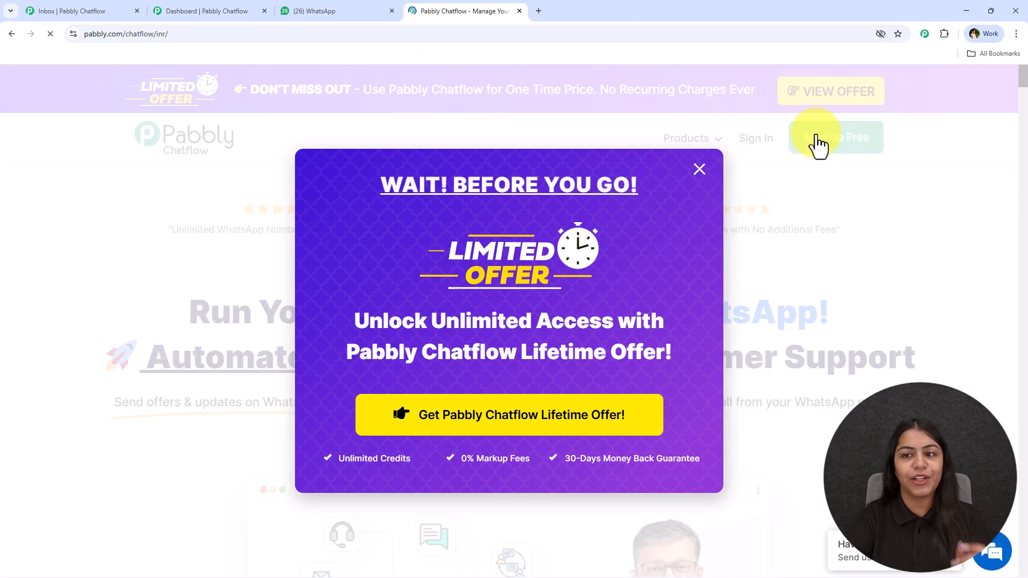
{"action": "left_click", "coordinate": [699, 169]}
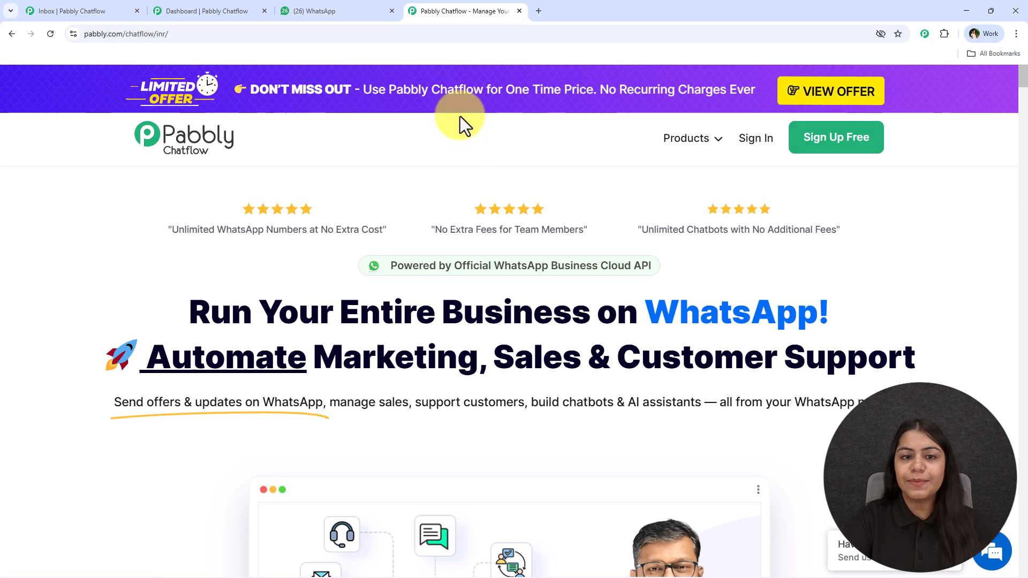
{"action": "left_click", "coordinate": [519, 11]}
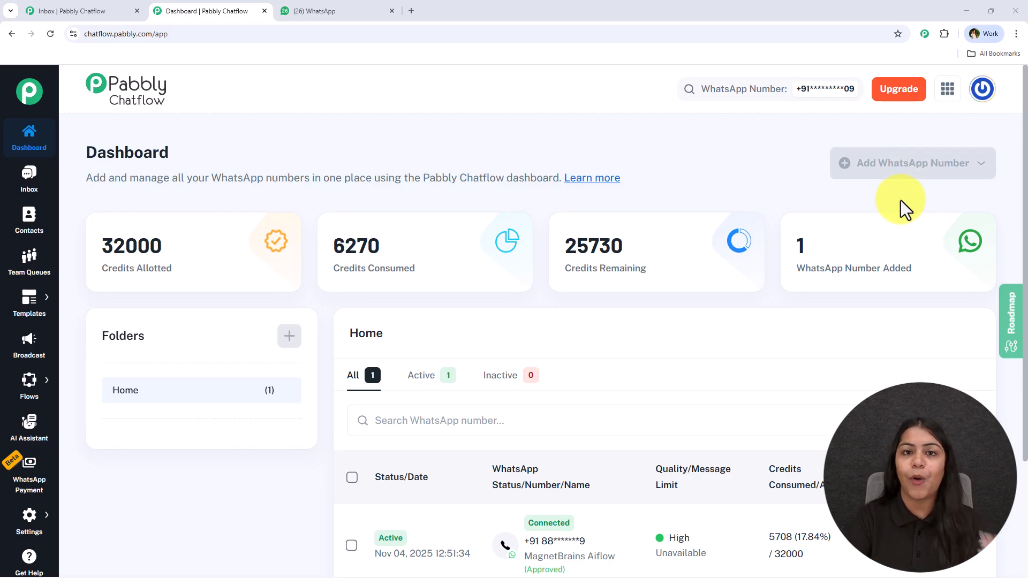
Go to the Contacts page and look at the Add Contact List form, closing it without saving.
{"action": "mouse_move", "coordinate": [697, 232]}
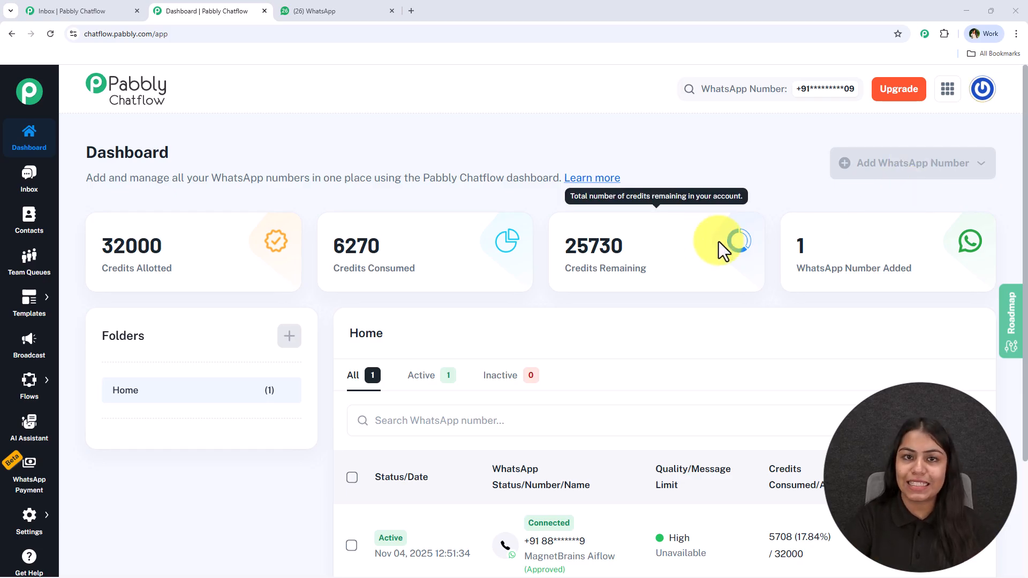
{"action": "left_click", "coordinate": [30, 235]}
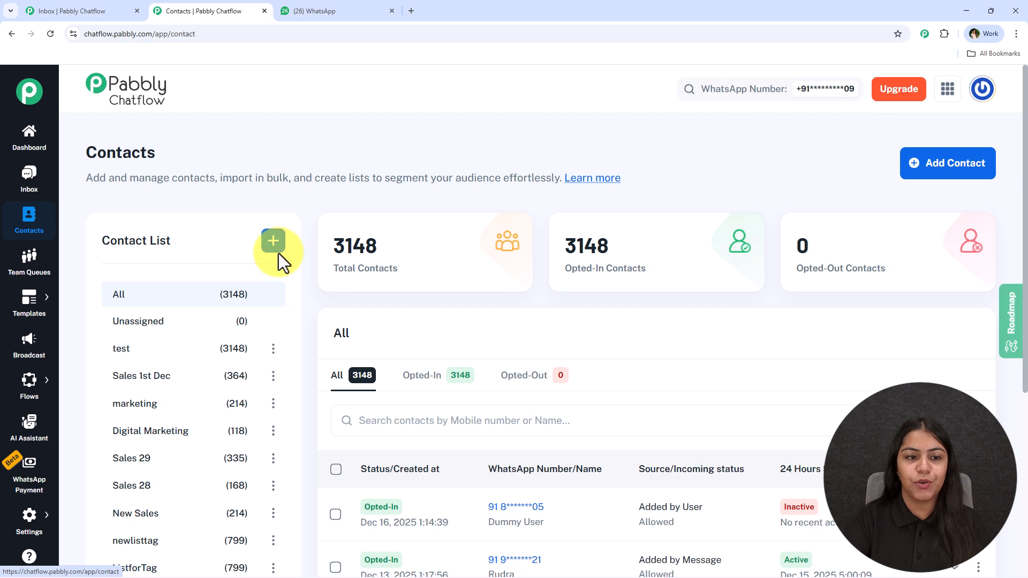
{"action": "left_click", "coordinate": [275, 241]}
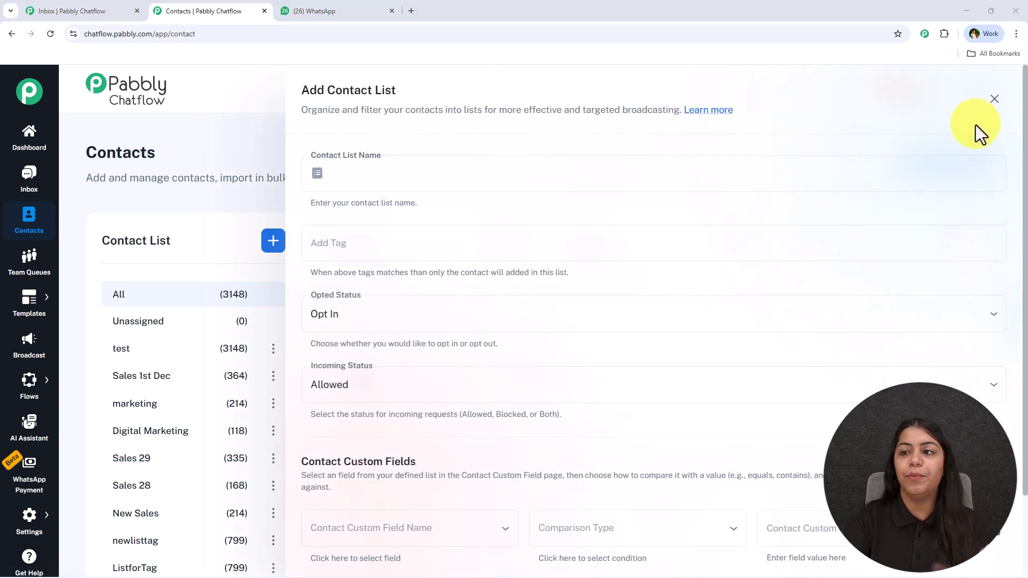
{"action": "left_click", "coordinate": [995, 99]}
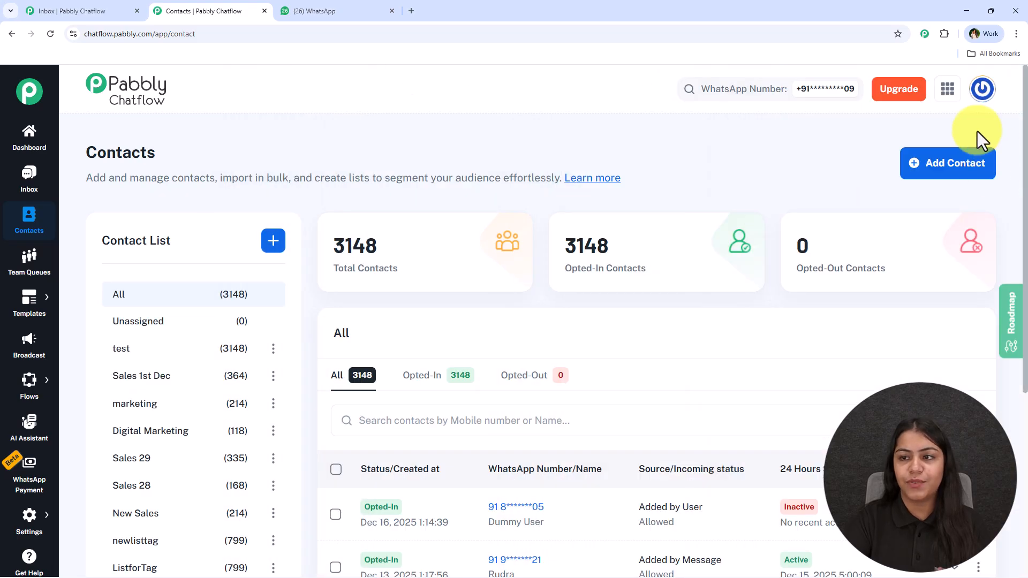
Open the form for adding contacts in bulk from a CSV file.
{"action": "left_click", "coordinate": [945, 177]}
{"action": "left_click", "coordinate": [480, 177]}
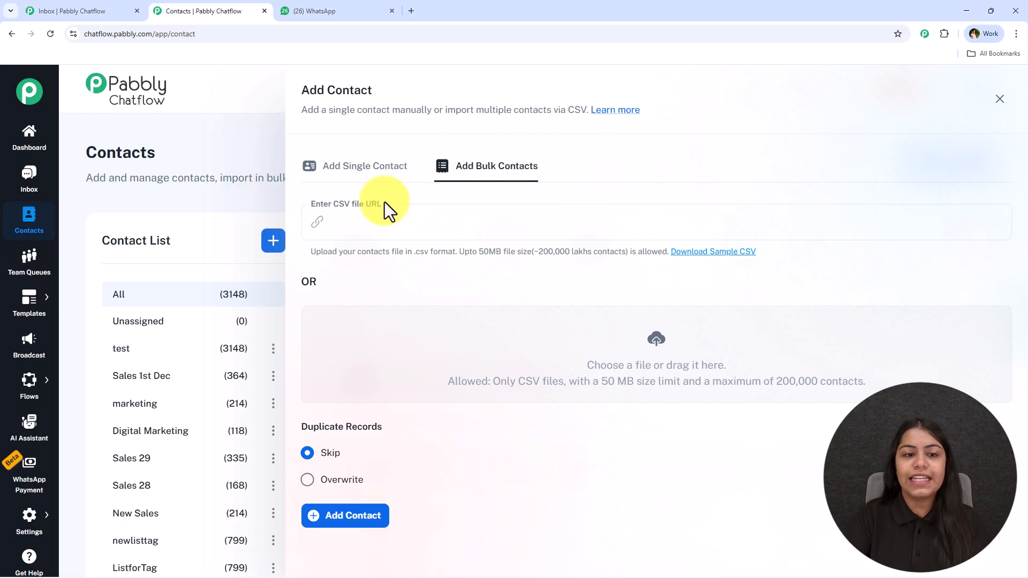
{"action": "left_click", "coordinate": [377, 214]}
{"action": "left_click", "coordinate": [640, 259]}
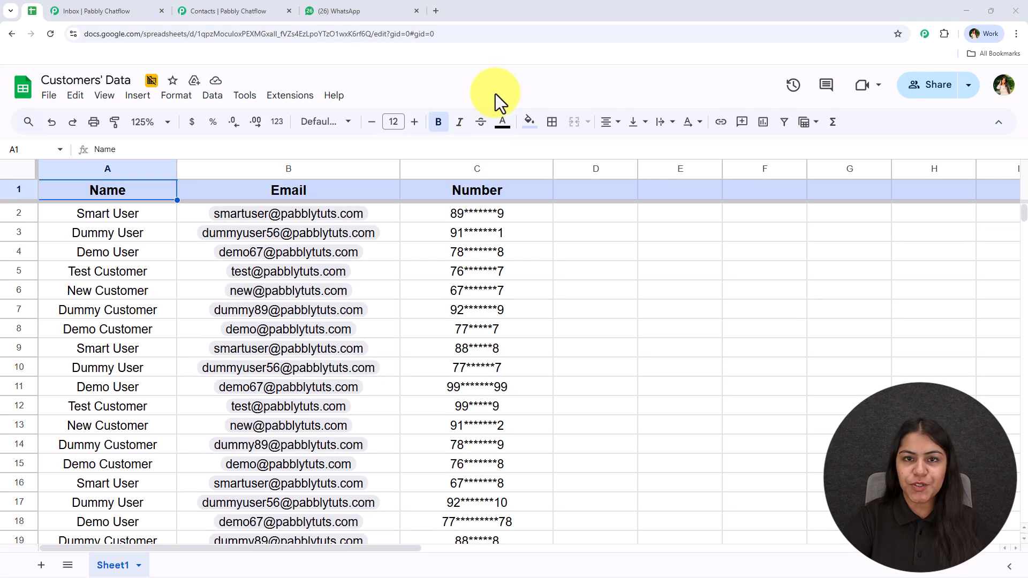
Review the customer rows in the Customers' Data spreadsheet and return to the bulk contact form.
{"action": "left_click_drag", "start_coordinate": [107, 213], "coordinate": [167, 372]}
{"action": "scroll", "coordinate": [182, 391], "scroll_direction": "up", "scroll_amount": 5}
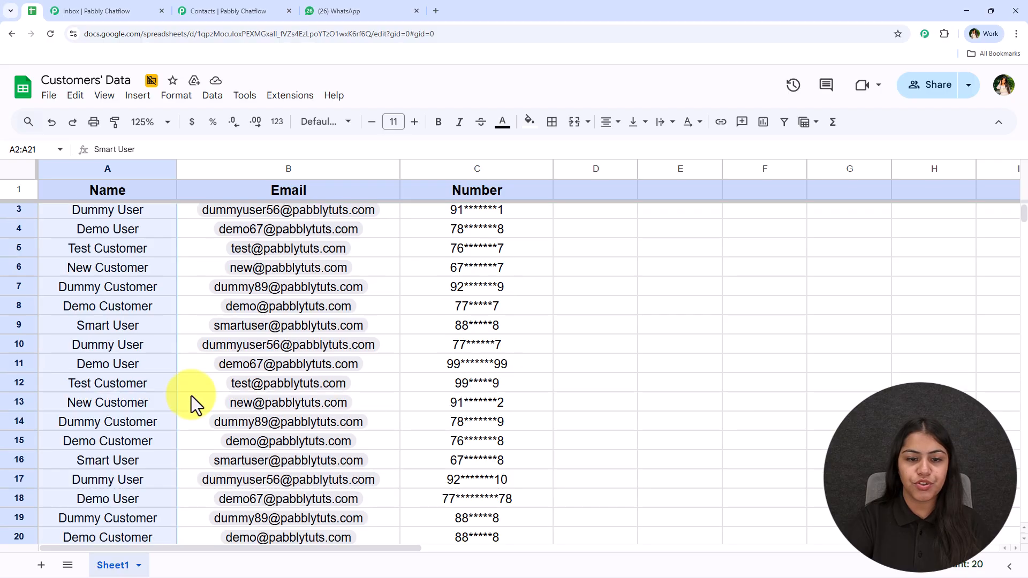
{"action": "left_click", "coordinate": [649, 252]}
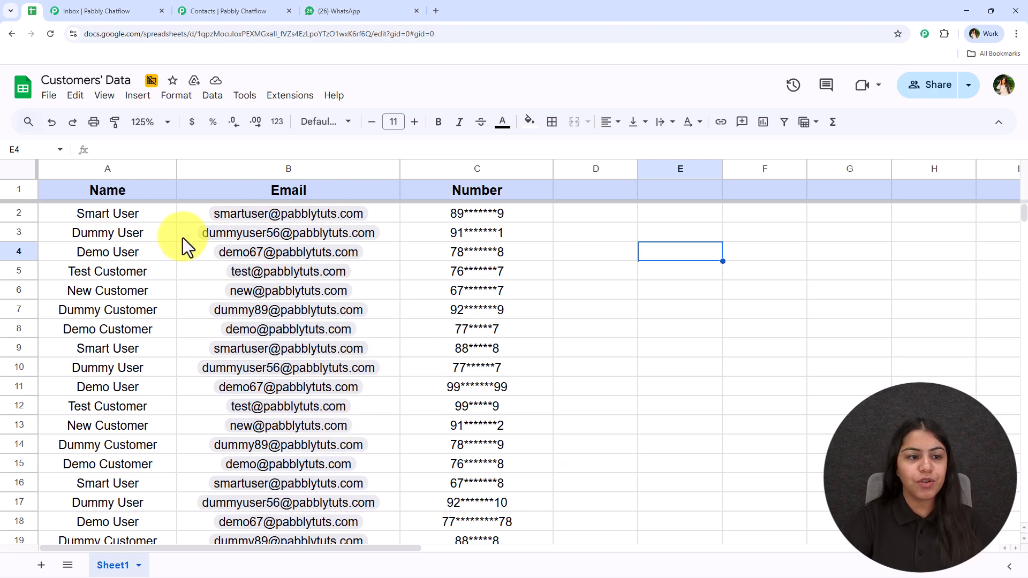
{"action": "left_click", "coordinate": [218, 11]}
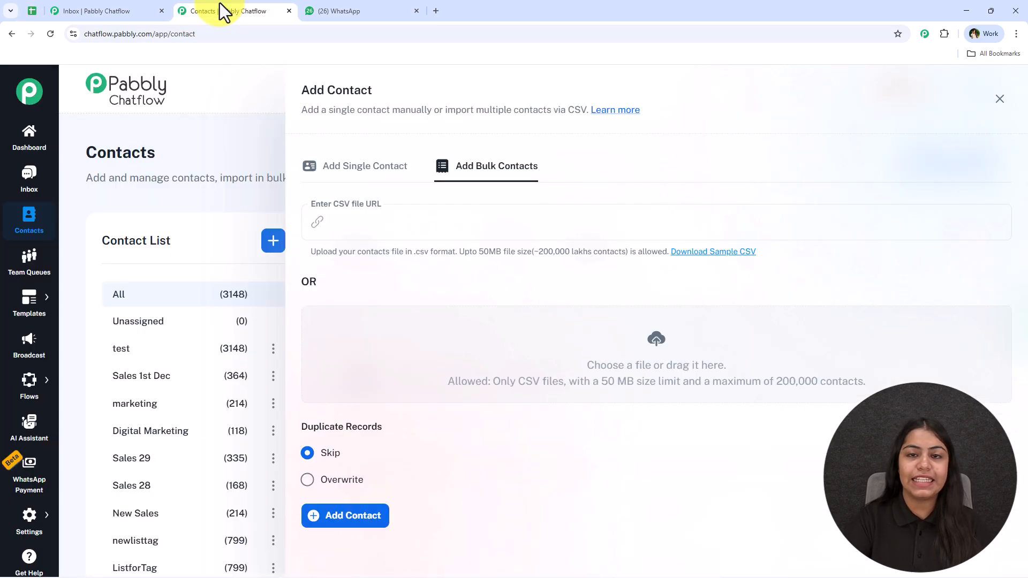
In the Customers' Data spreadsheet, look at the option for downloading as Comma Separated Values (.csv) without downloading it.
{"action": "left_click", "coordinate": [35, 11]}
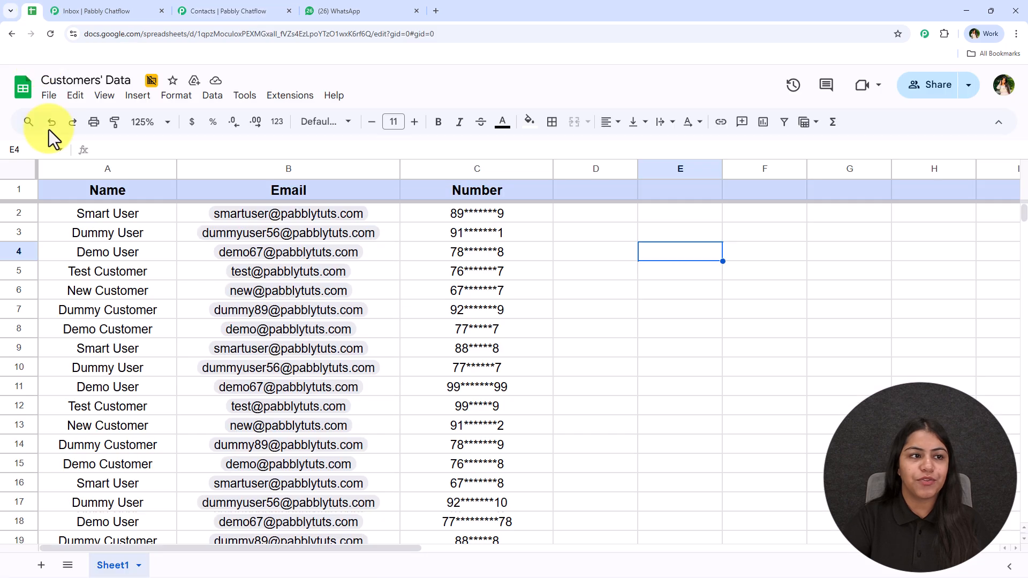
{"action": "left_click", "coordinate": [49, 95]}
{"action": "mouse_move", "coordinate": [58, 258]}
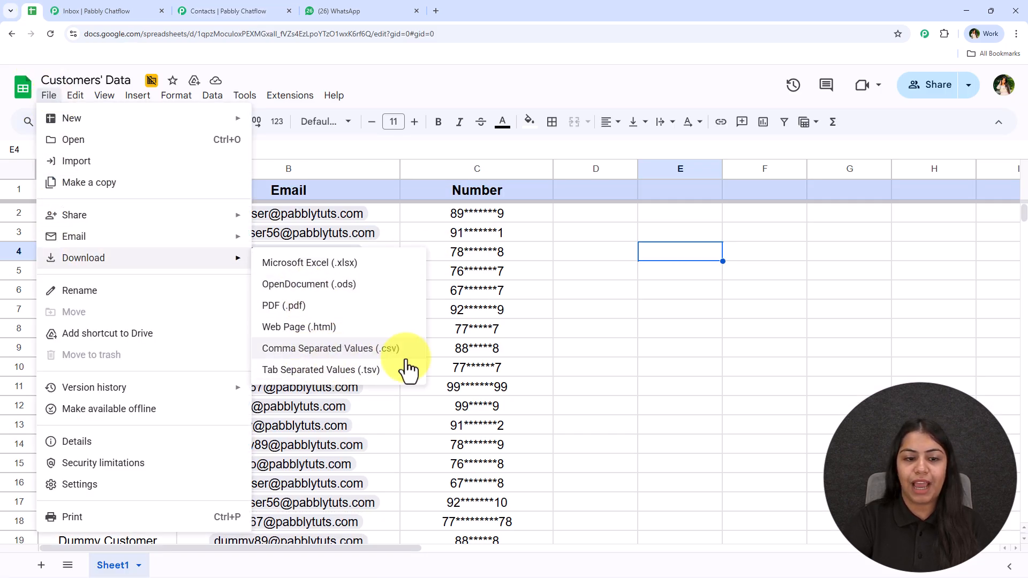
{"action": "left_click", "coordinate": [662, 316]}
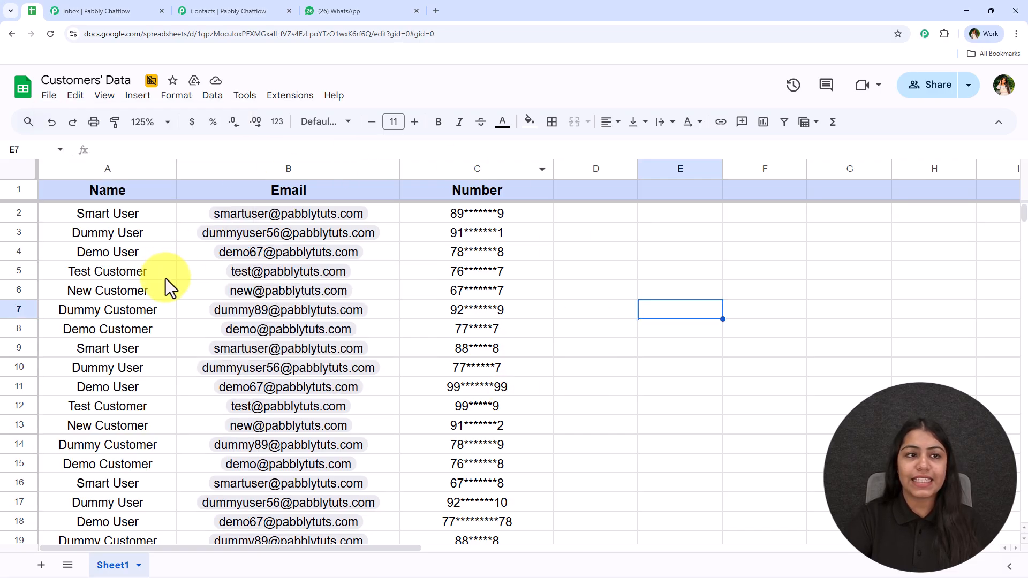
Return to the Pabbly Chatflow Contacts page, close the Add Contact form and look over the existing contact lists.
{"action": "left_click", "coordinate": [257, 13]}
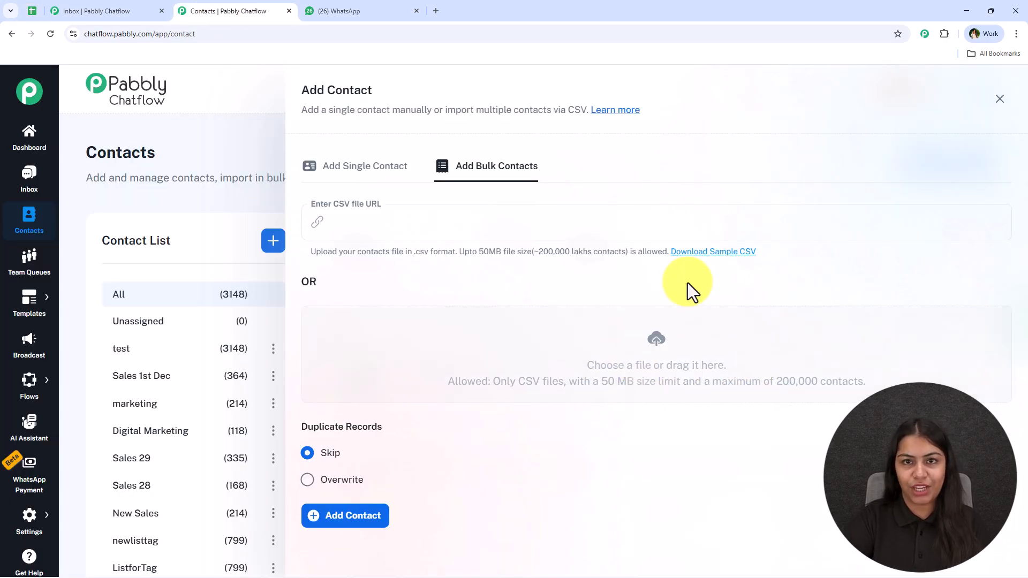
{"action": "left_click", "coordinate": [1000, 98]}
{"action": "scroll", "coordinate": [314, 294], "scroll_direction": "down", "scroll_amount": 1}
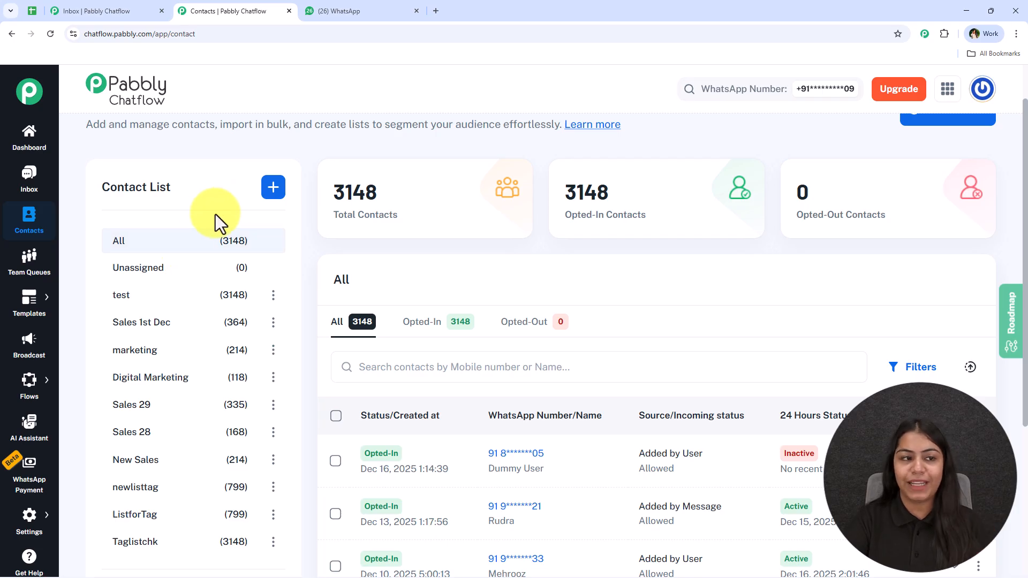
Open the templates list, preview the new_collection template's message and close the preview.
{"action": "mouse_move", "coordinate": [37, 303]}
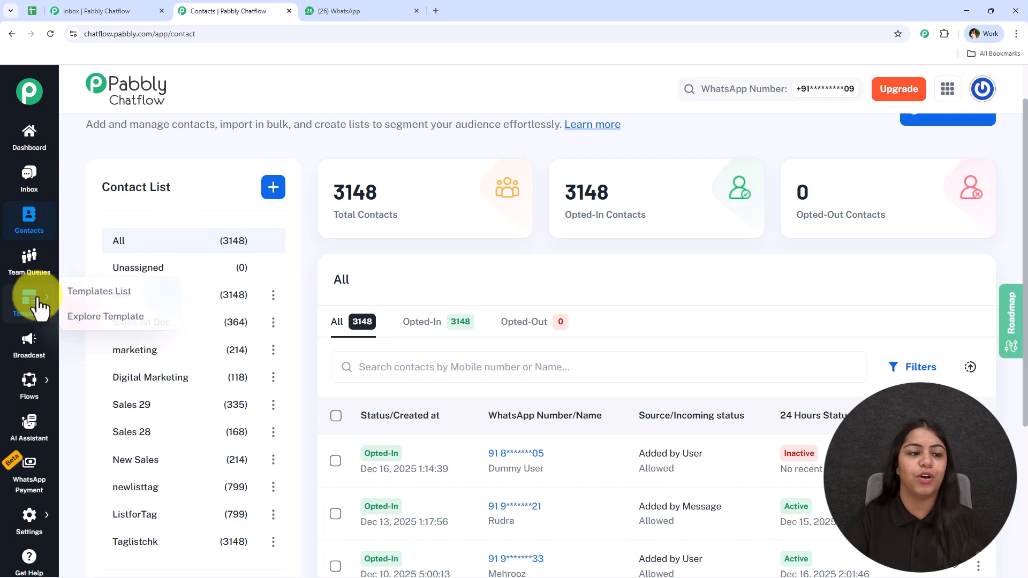
{"action": "left_click", "coordinate": [79, 298]}
{"action": "scroll", "coordinate": [481, 348], "scroll_direction": "down", "scroll_amount": 4}
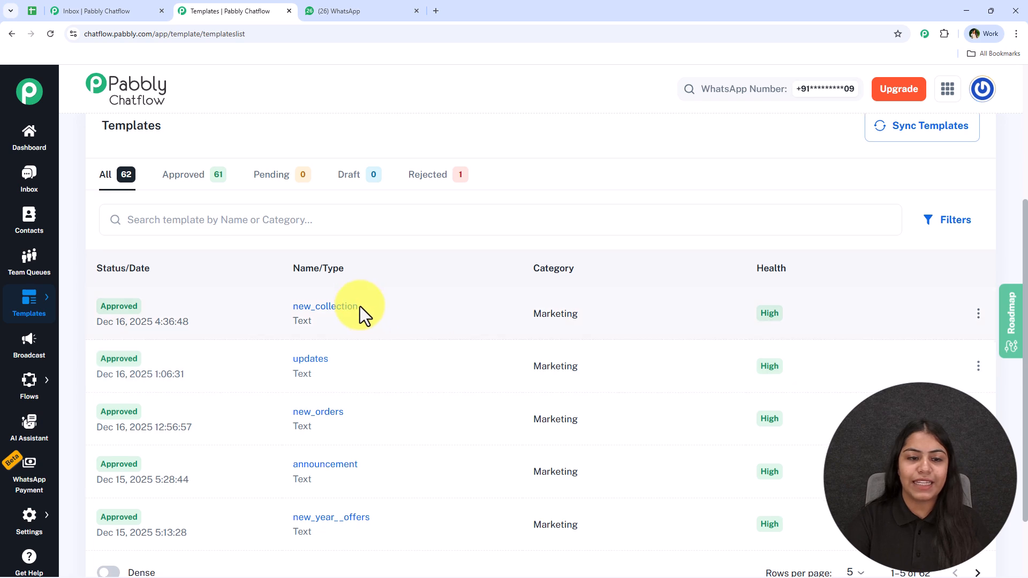
{"action": "left_click", "coordinate": [354, 307]}
{"action": "left_click_drag", "start_coordinate": [342, 197], "coordinate": [444, 411]}
{"action": "left_click", "coordinate": [377, 256]}
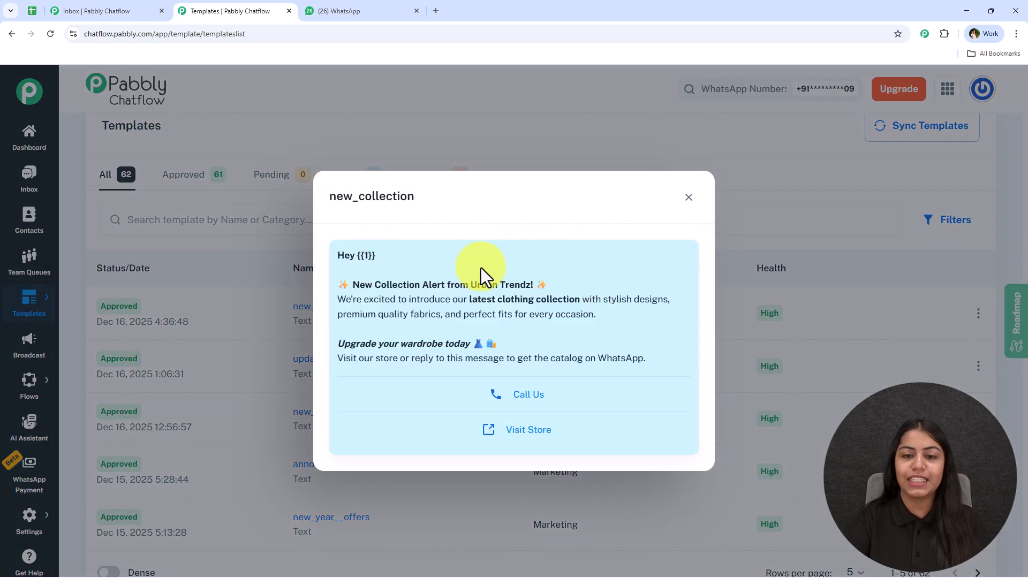
{"action": "left_click", "coordinate": [673, 200]}
Open the Broadcast page and start adding a new broadcast campaign.
{"action": "scroll", "coordinate": [621, 306], "scroll_direction": "up", "scroll_amount": 4}
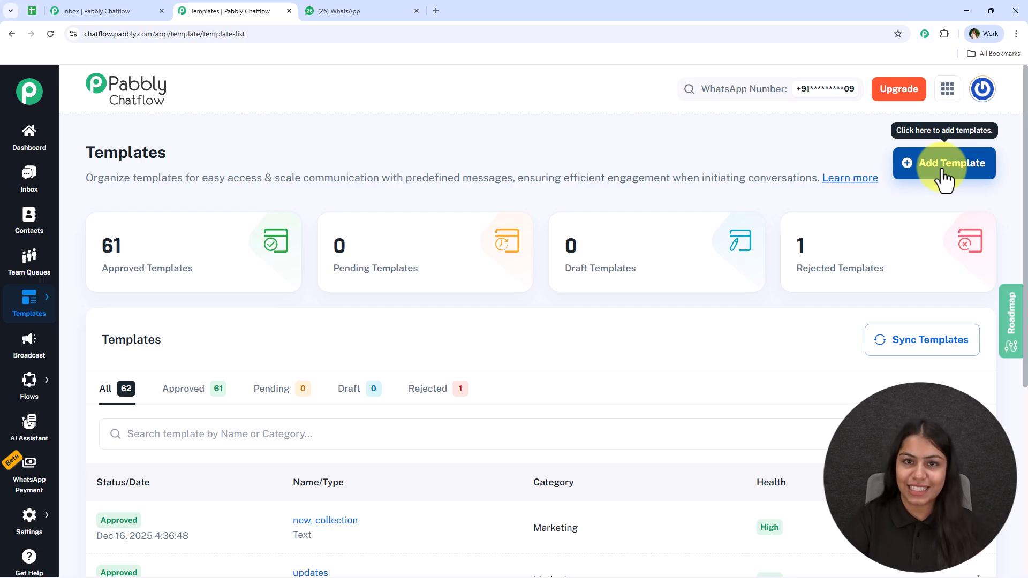
{"action": "scroll", "coordinate": [21, 327], "scroll_direction": "down", "scroll_amount": 3}
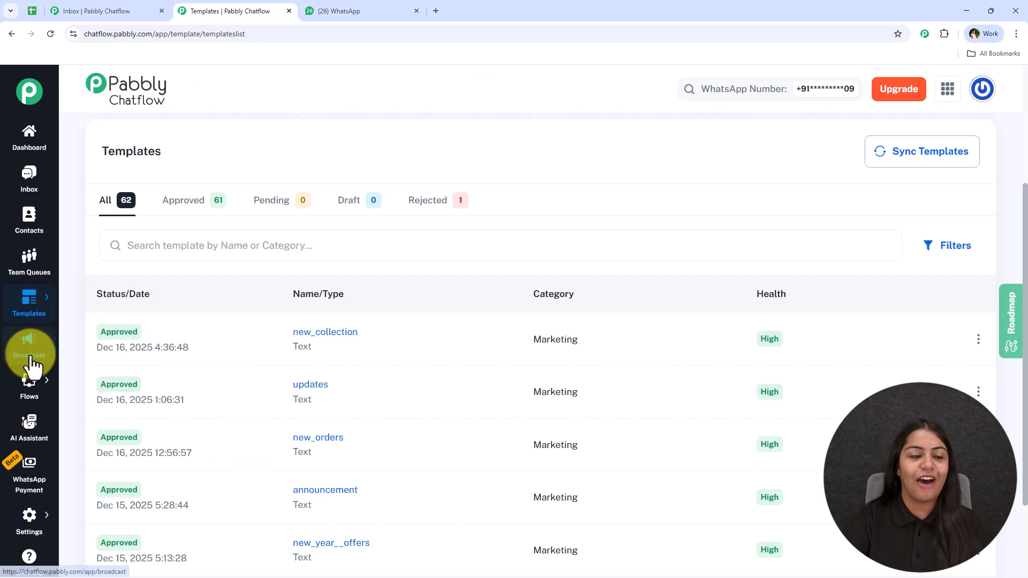
{"action": "left_click", "coordinate": [30, 356]}
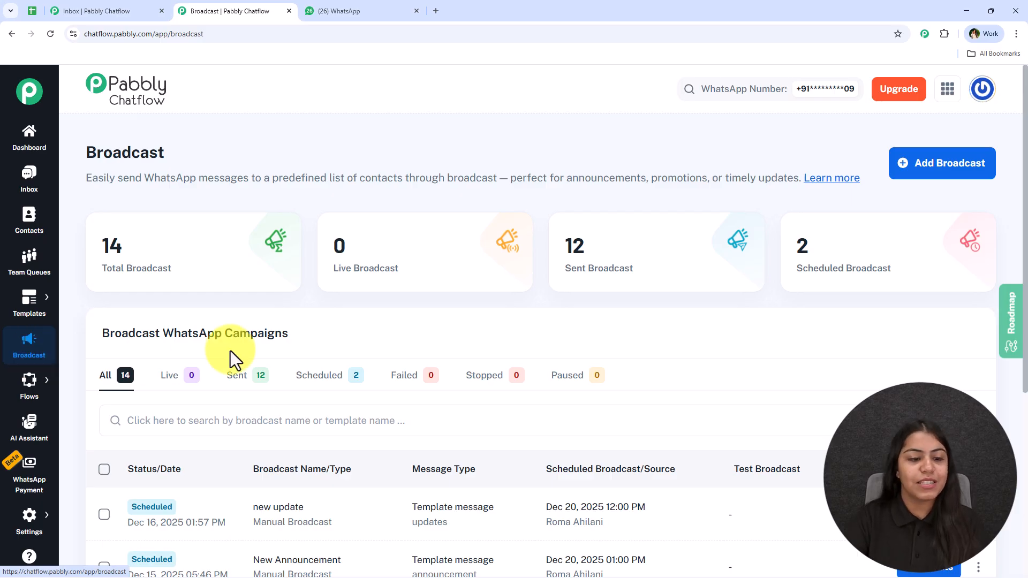
{"action": "left_click", "coordinate": [943, 175]}
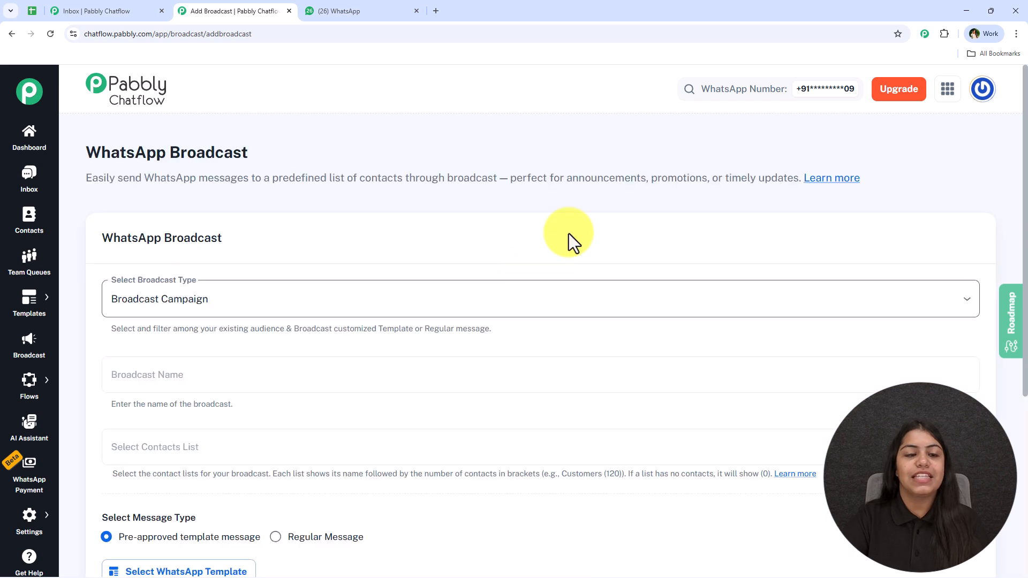
{"action": "scroll", "coordinate": [316, 227], "scroll_direction": "down", "scroll_amount": 1}
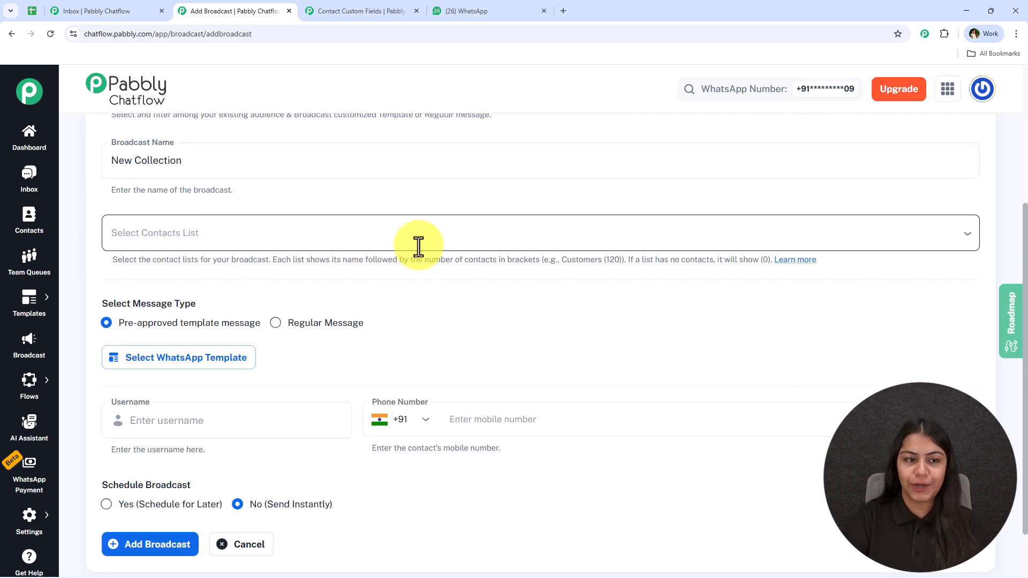
Choose the marketing and Sales 29 contact lists for the New Collection broadcast.
{"action": "left_click", "coordinate": [403, 232]}
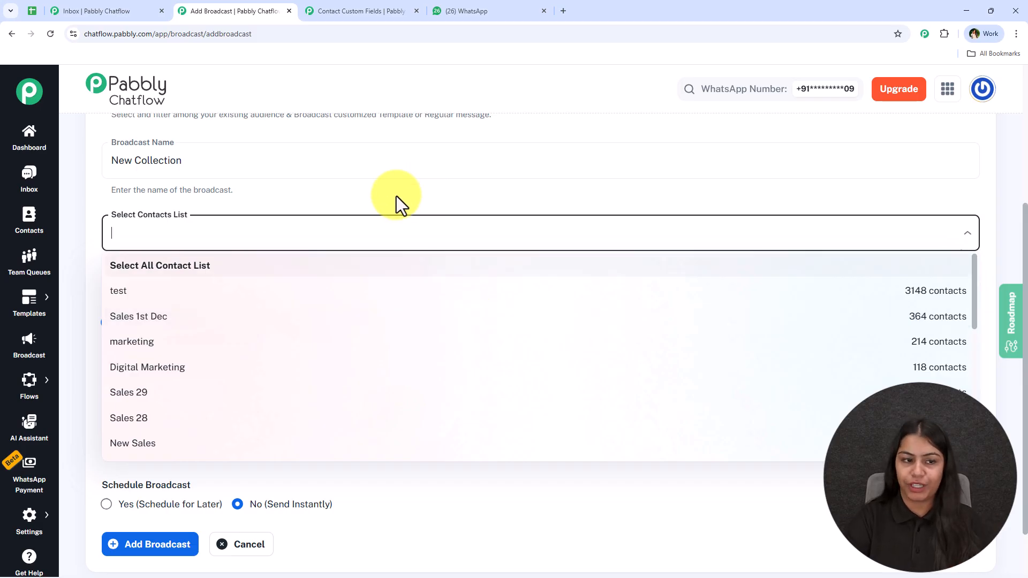
{"action": "scroll", "coordinate": [239, 375], "scroll_direction": "down", "scroll_amount": 5}
{"action": "scroll", "coordinate": [238, 374], "scroll_direction": "down", "scroll_amount": 4}
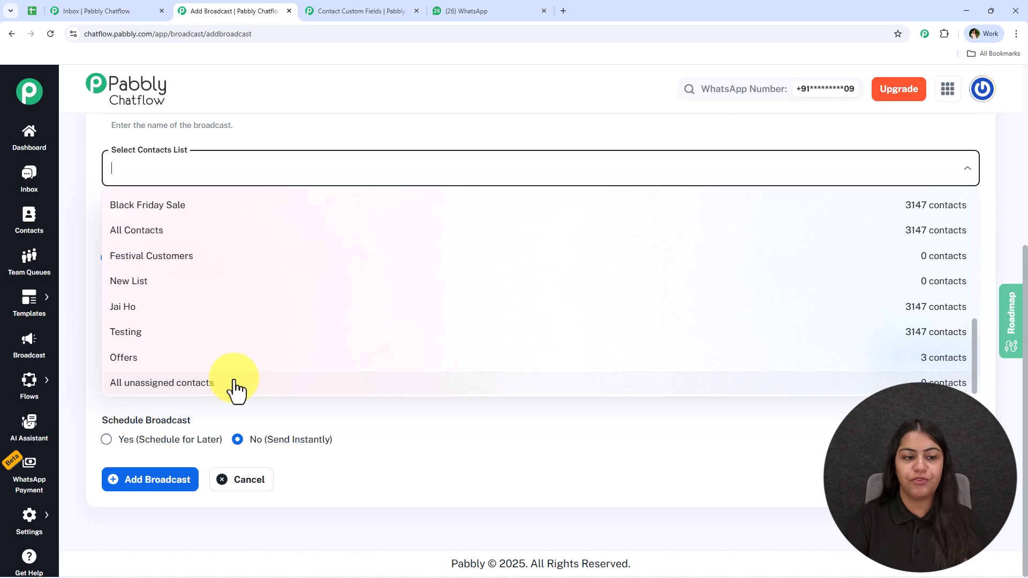
{"action": "scroll", "coordinate": [234, 389], "scroll_direction": "up", "scroll_amount": 5}
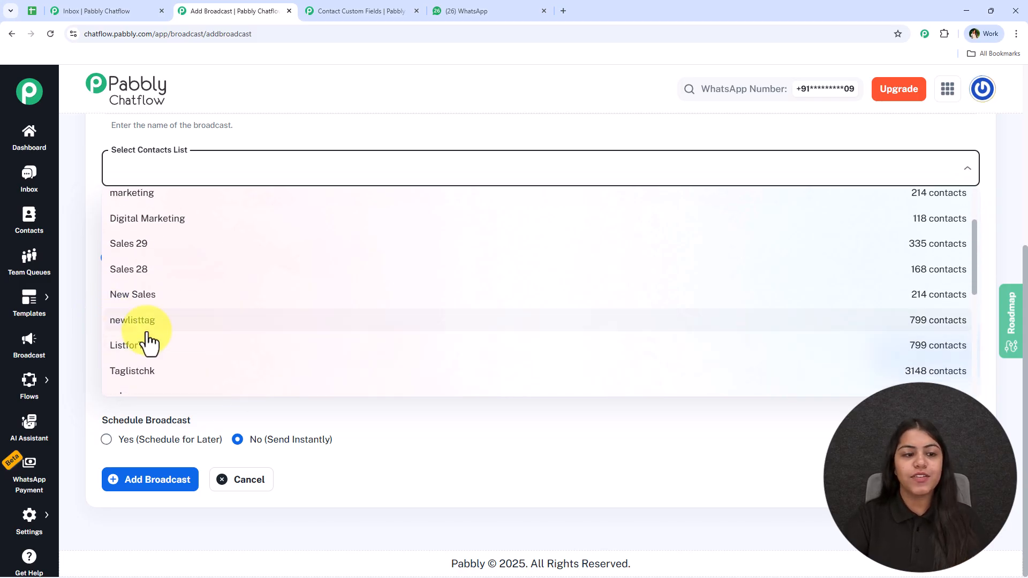
{"action": "scroll", "coordinate": [160, 342], "scroll_direction": "up", "scroll_amount": 3}
{"action": "left_click", "coordinate": [156, 278]}
{"action": "left_click", "coordinate": [193, 177]}
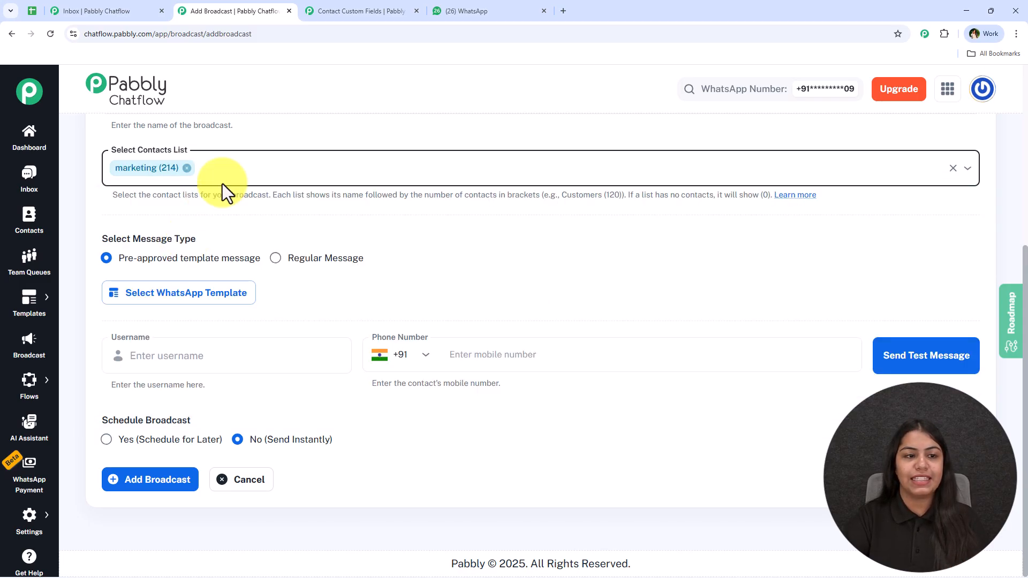
{"action": "left_click", "coordinate": [229, 160]}
{"action": "left_click", "coordinate": [179, 301]}
{"action": "left_click", "coordinate": [364, 166]}
{"action": "left_click", "coordinate": [325, 164]}
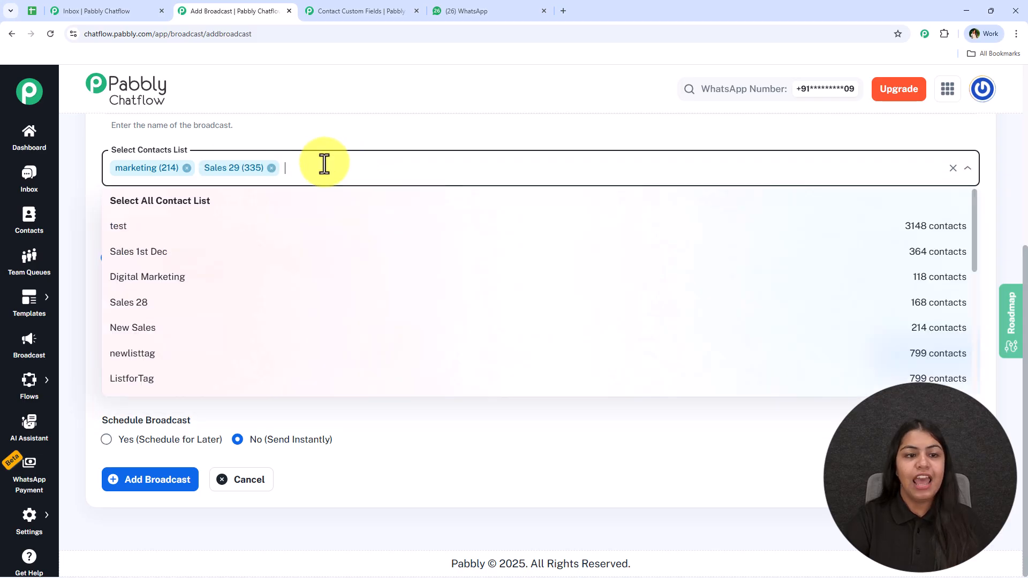
Remove the chosen contact lists from the broadcast and select the Offers list instead.
{"action": "key", "text": "BackSpace"}
{"action": "key", "text": "BackSpace"}
{"action": "scroll", "coordinate": [214, 322], "scroll_direction": "down", "scroll_amount": 4}
{"action": "scroll", "coordinate": [209, 343], "scroll_direction": "down", "scroll_amount": 3}
{"action": "left_click", "coordinate": [168, 389]}
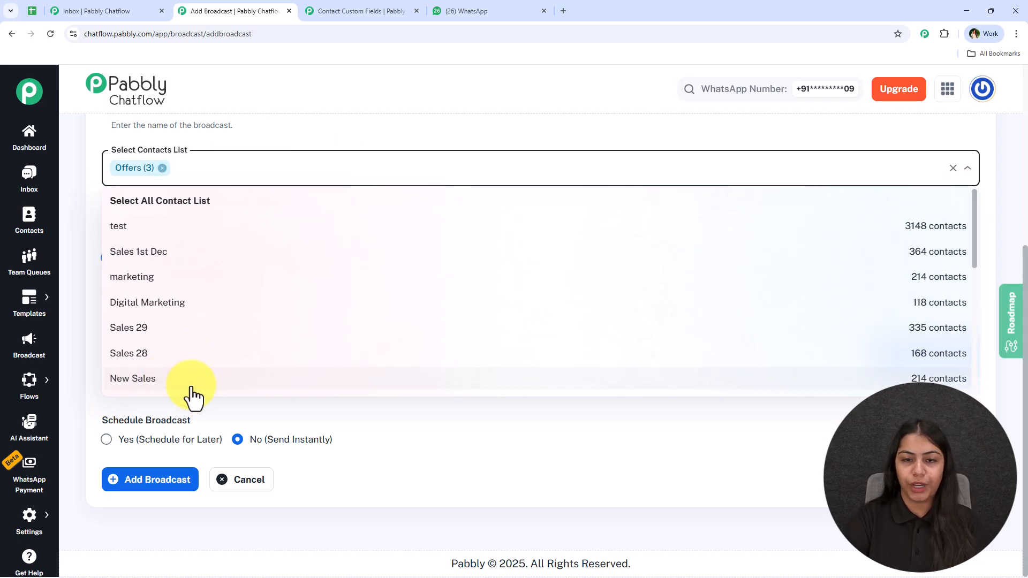
Switch the broadcast to a regular message of type Text and enter "Hey" as its content.
{"action": "left_click", "coordinate": [251, 130]}
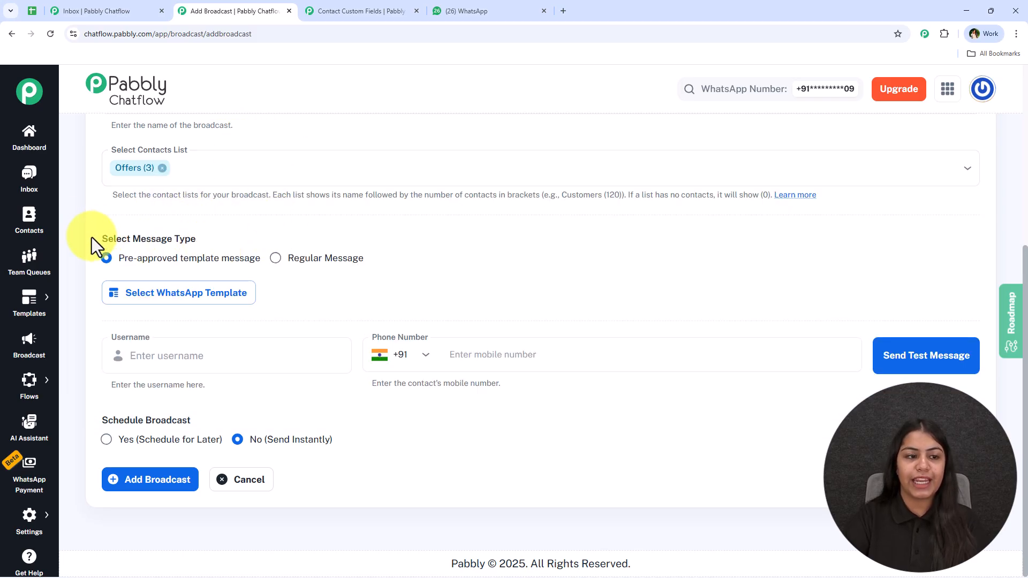
{"action": "left_click_drag", "start_coordinate": [96, 236], "coordinate": [239, 227]}
{"action": "left_click", "coordinate": [240, 227]}
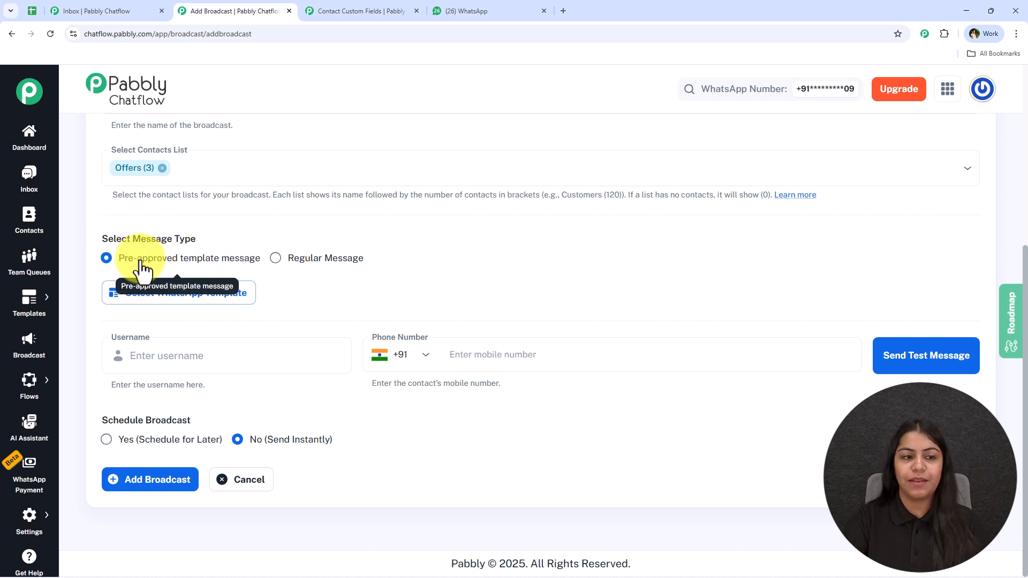
{"action": "left_click", "coordinate": [275, 258]}
{"action": "left_click", "coordinate": [257, 313]}
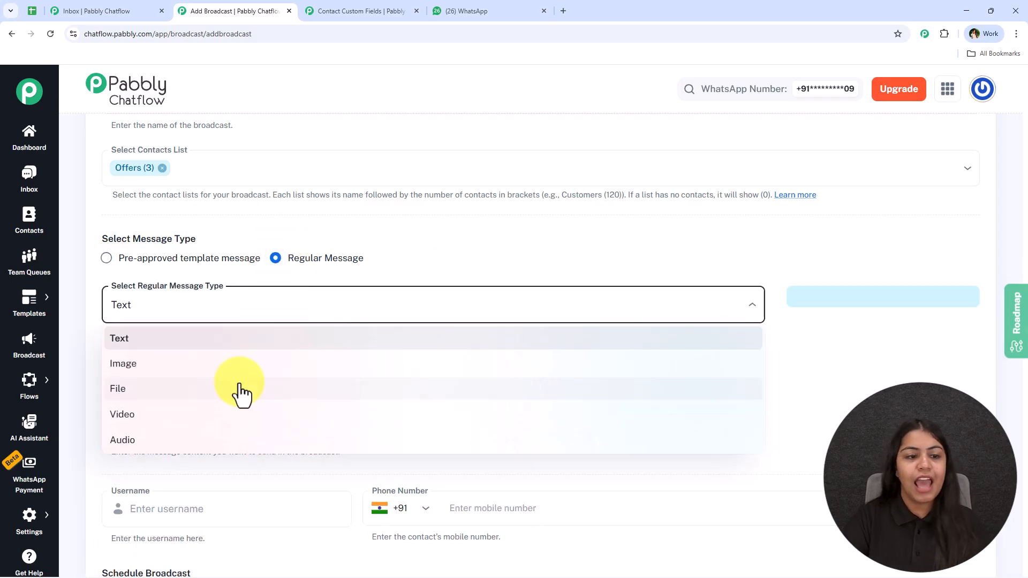
{"action": "left_click", "coordinate": [264, 301]}
{"action": "left_click", "coordinate": [212, 370]}
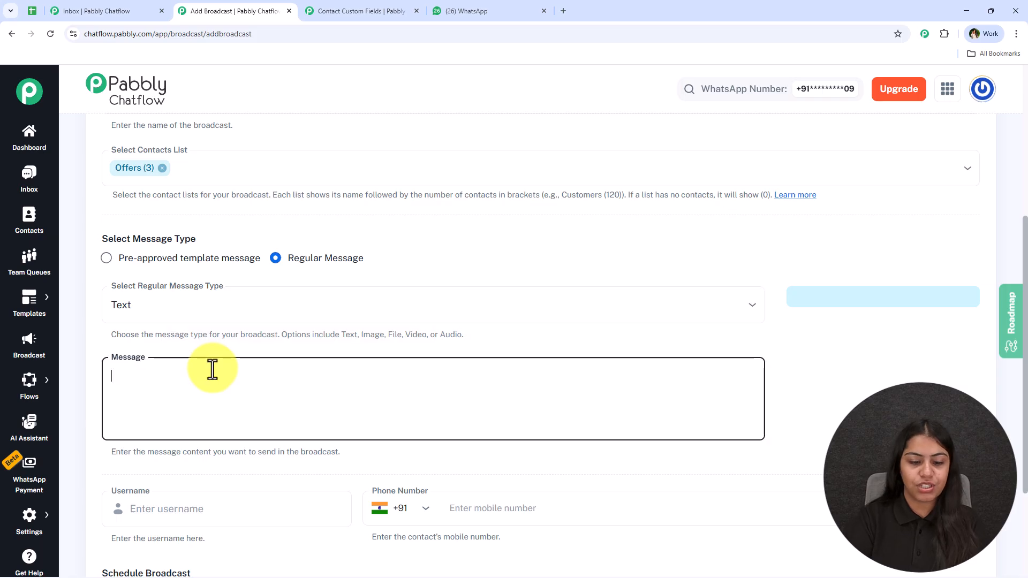
{"action": "type", "text": "Hey"}
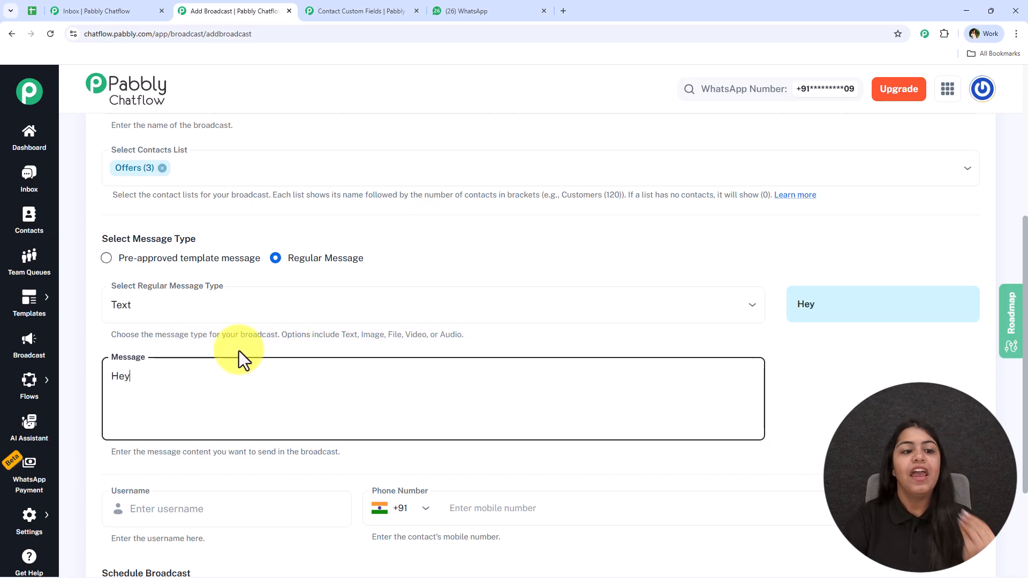
Set the broadcast to a pre-approved template message, choose the new_collection template and clear its Body Field 1.
{"action": "left_click", "coordinate": [220, 265]}
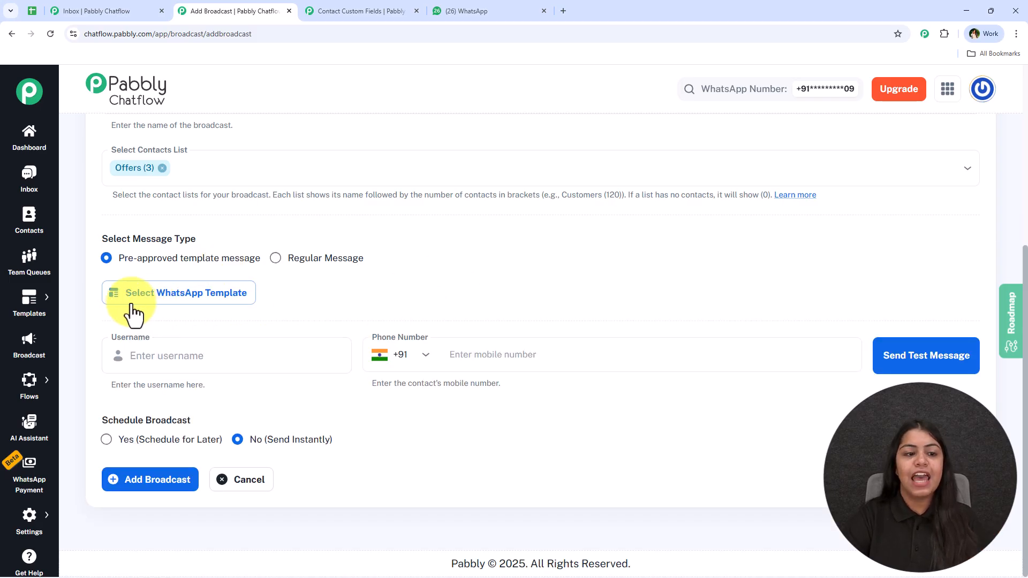
{"action": "left_click", "coordinate": [229, 298]}
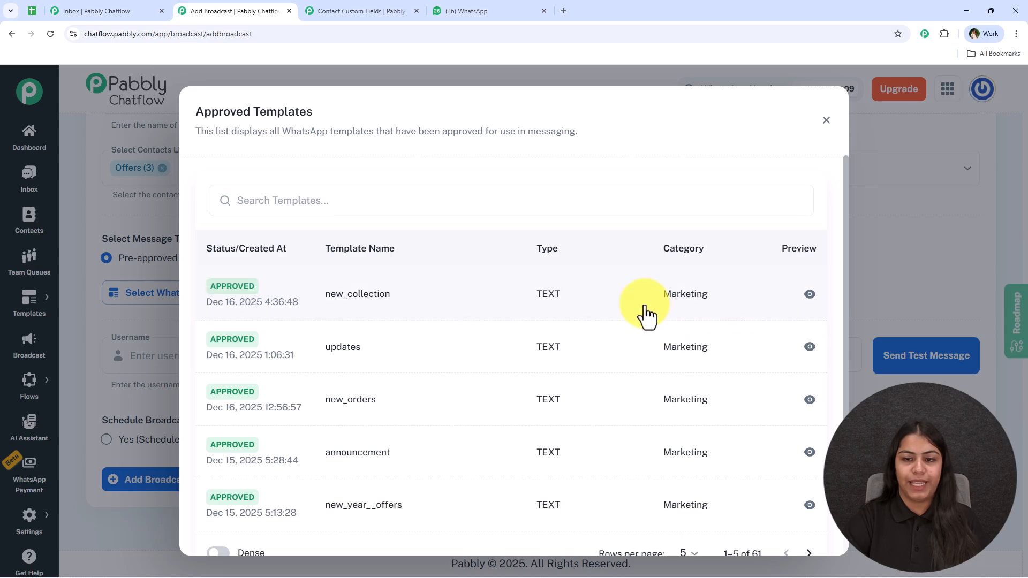
{"action": "left_click", "coordinate": [646, 313]}
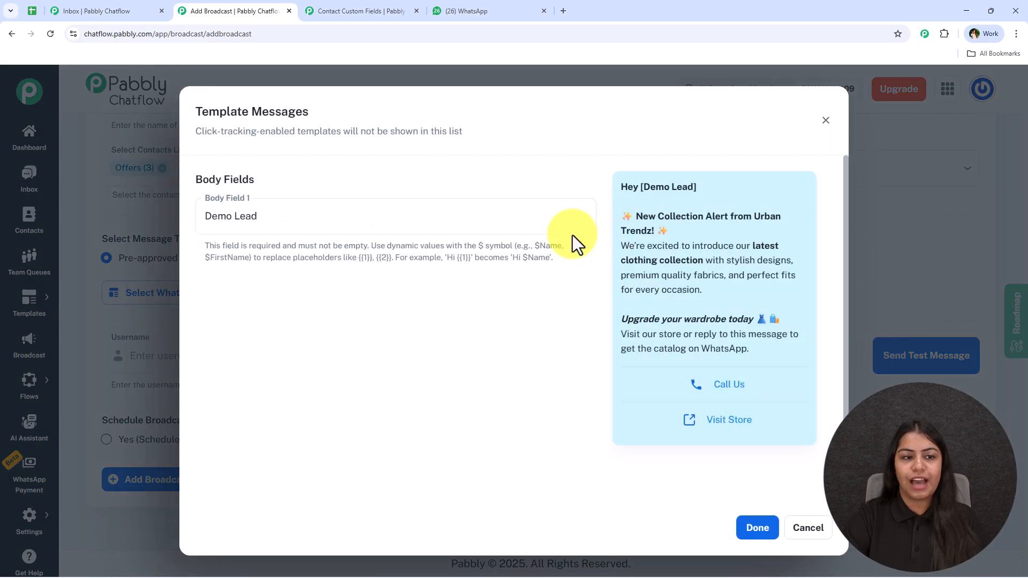
{"action": "left_click_drag", "start_coordinate": [387, 213], "coordinate": [196, 201]}
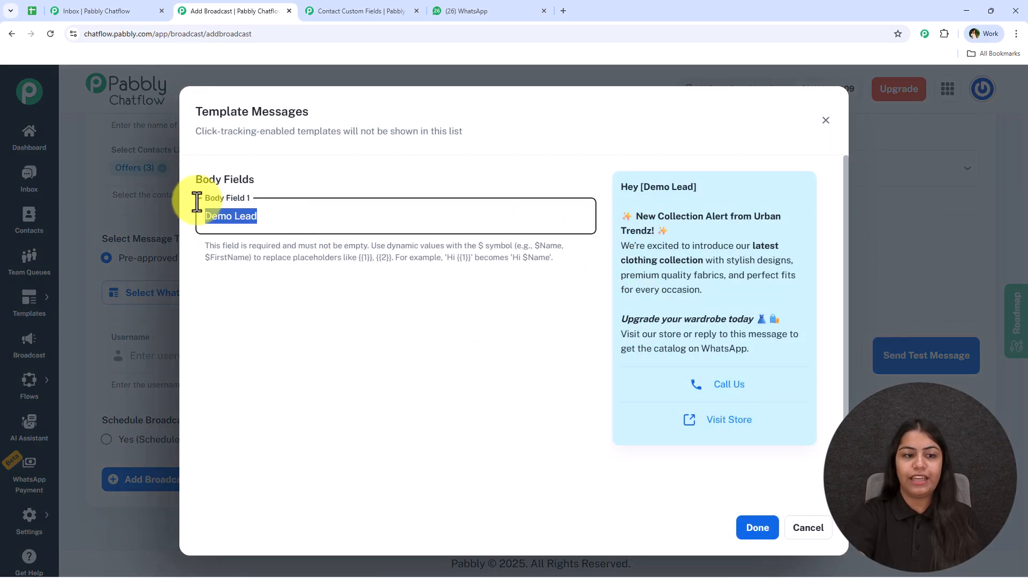
{"action": "key", "text": "BackSpace"}
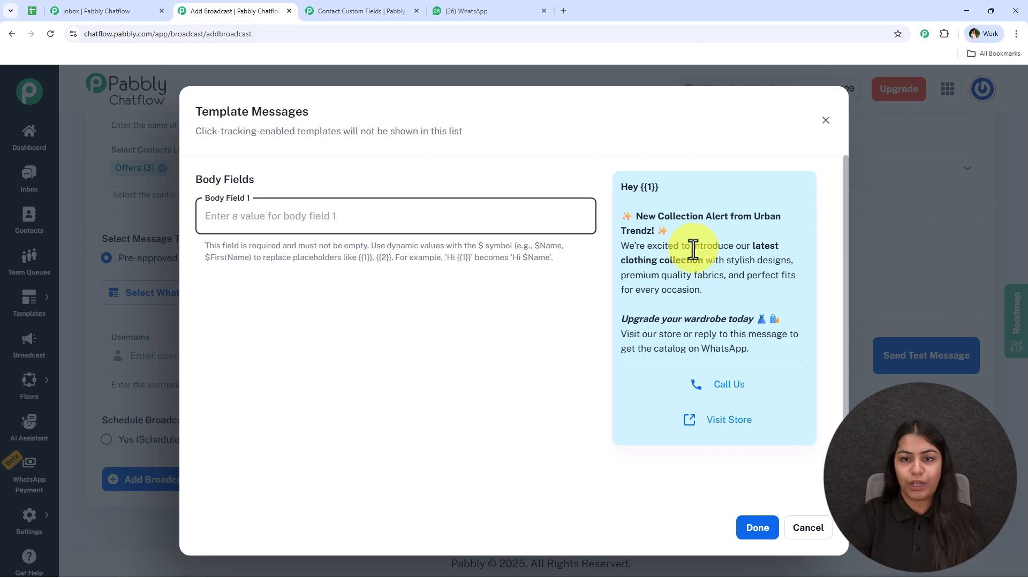
Compare the template's "Hey {{1}}" greeting with the greeting line of the message received in WhatsApp, and return to Body Field 1.
{"action": "left_click_drag", "start_coordinate": [620, 187], "coordinate": [664, 191]}
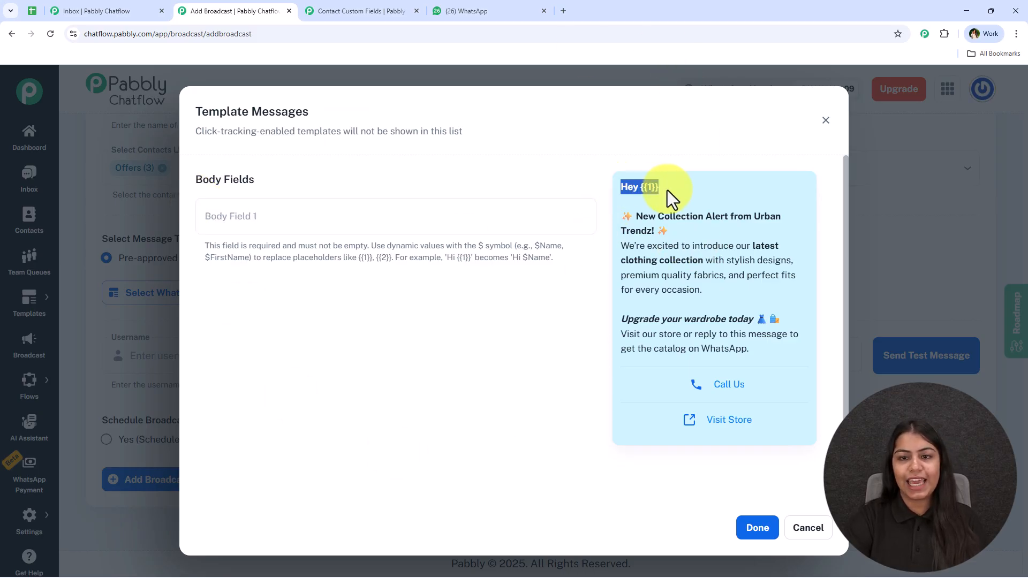
{"action": "left_click", "coordinate": [668, 190]}
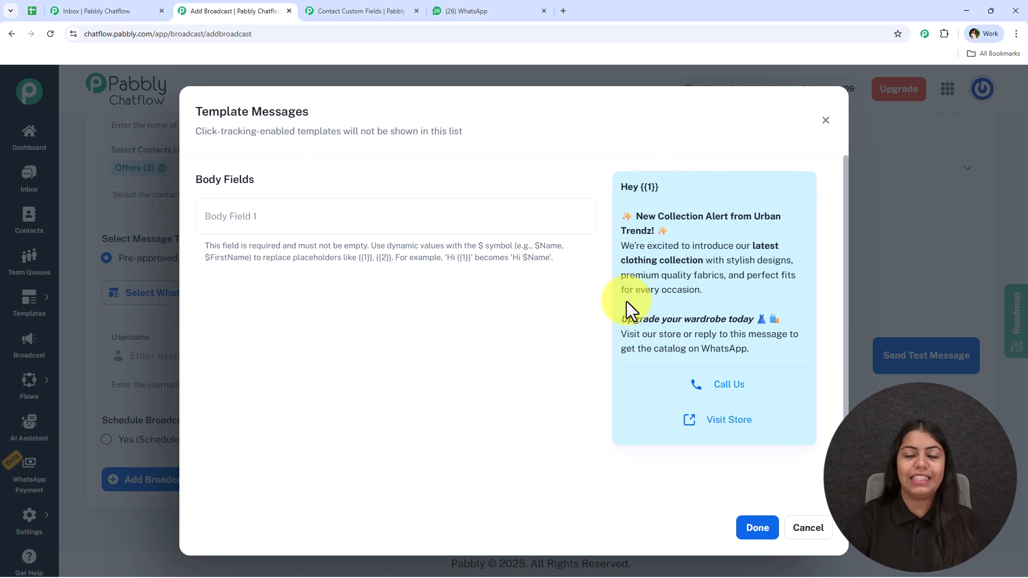
{"action": "left_click", "coordinate": [438, 9]}
{"action": "left_click_drag", "start_coordinate": [419, 323], "coordinate": [491, 320]}
{"action": "left_click", "coordinate": [486, 349]}
{"action": "left_click", "coordinate": [255, 9]}
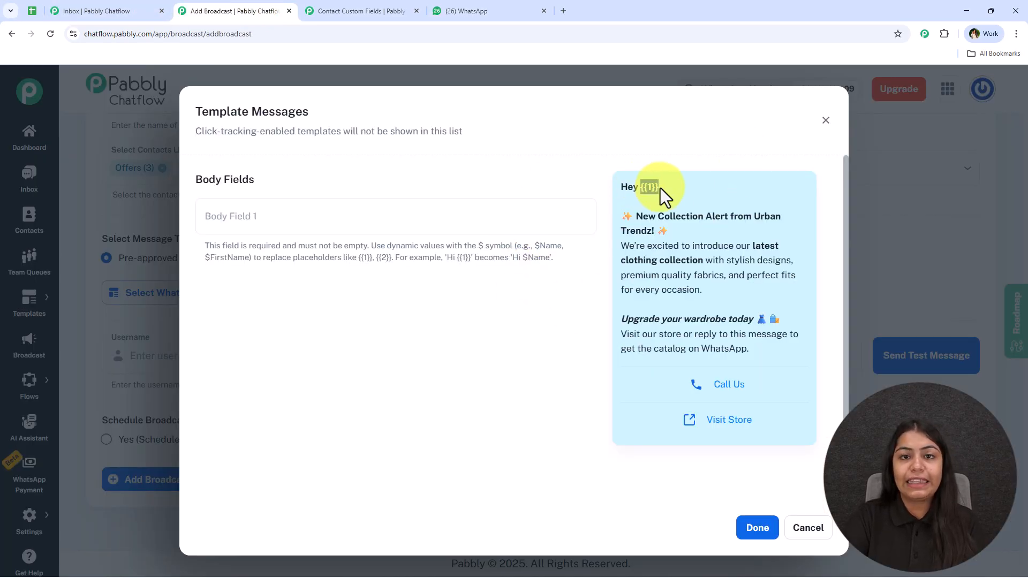
{"action": "left_click", "coordinate": [683, 212]}
{"action": "left_click", "coordinate": [348, 217]}
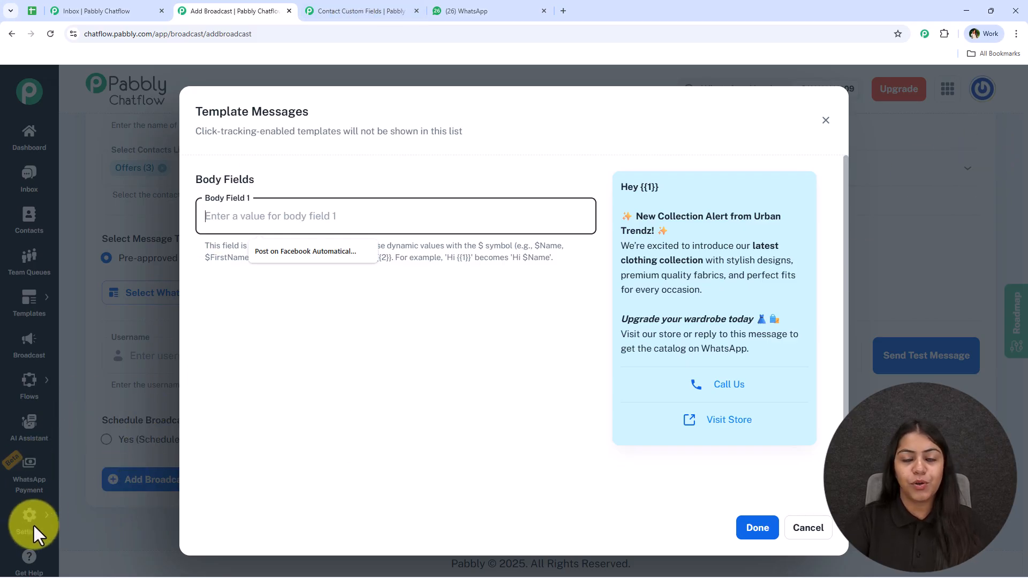
Switch to the Contact Custom Fields settings and examine the default and custom fields available for personalisation.
{"action": "left_click", "coordinate": [341, 11]}
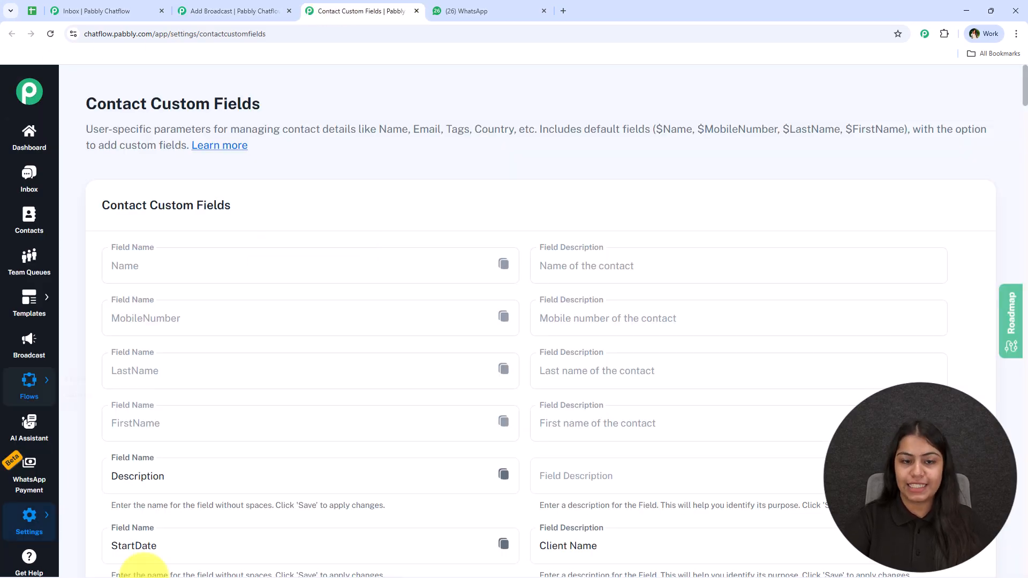
{"action": "mouse_move", "coordinate": [35, 522]}
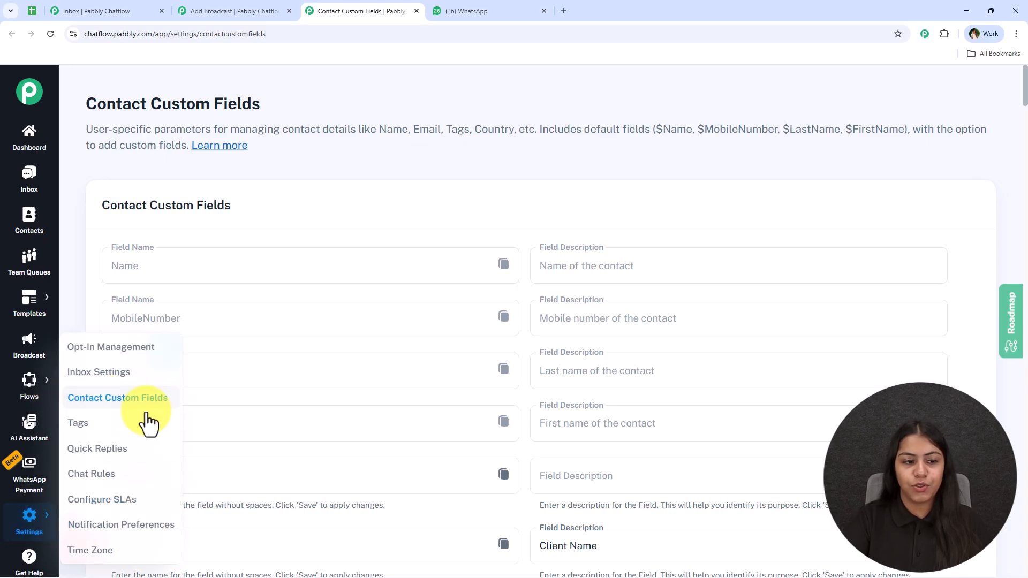
{"action": "scroll", "coordinate": [394, 367], "scroll_direction": "down", "scroll_amount": 3}
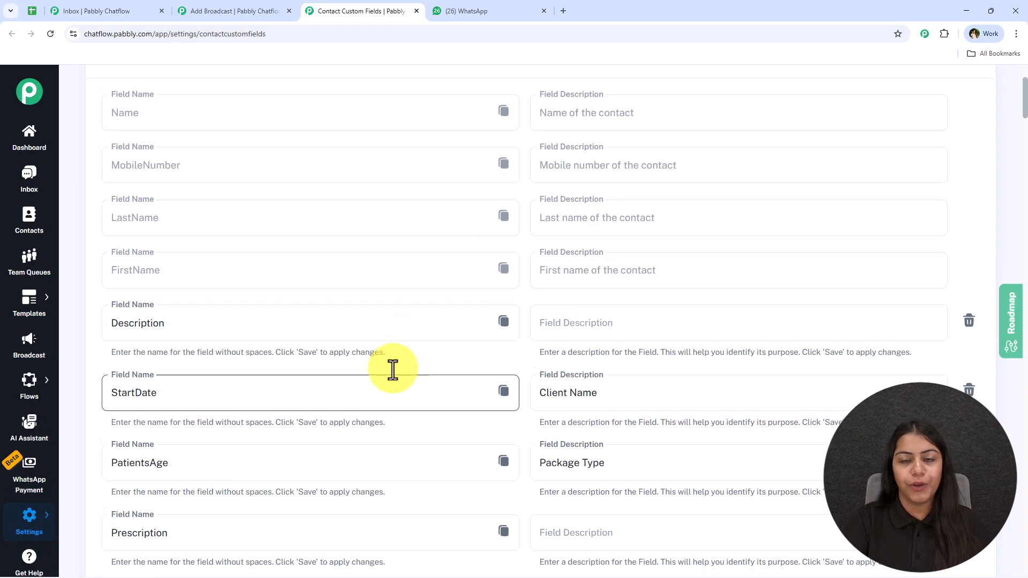
{"action": "scroll", "coordinate": [395, 367], "scroll_direction": "up", "scroll_amount": 3}
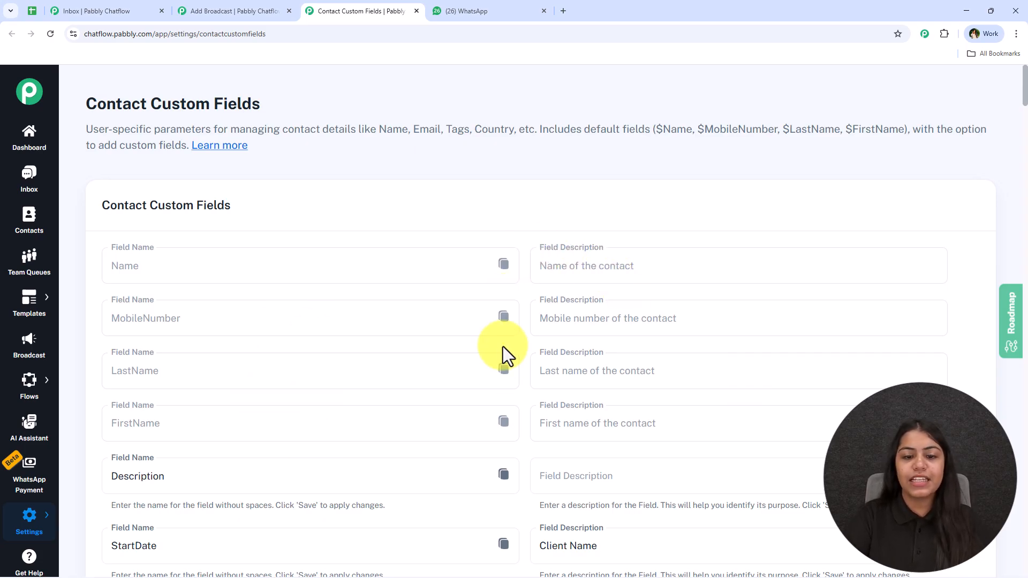
{"action": "scroll", "coordinate": [460, 465], "scroll_direction": "down", "scroll_amount": 2}
{"action": "scroll", "coordinate": [432, 464], "scroll_direction": "down", "scroll_amount": 2}
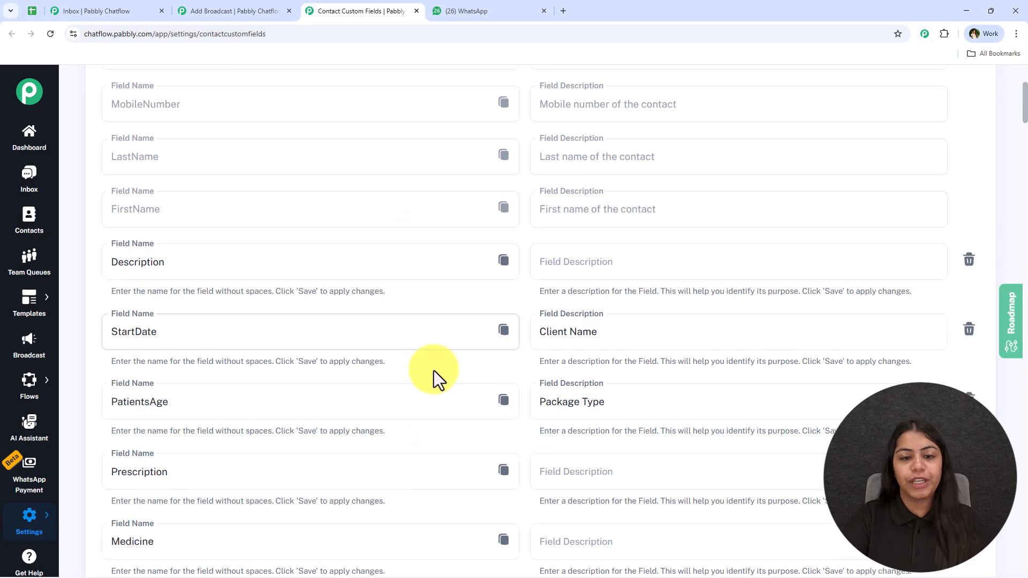
{"action": "scroll", "coordinate": [407, 503], "scroll_direction": "up", "scroll_amount": 3}
{"action": "scroll", "coordinate": [406, 503], "scroll_direction": "up", "scroll_amount": 2}
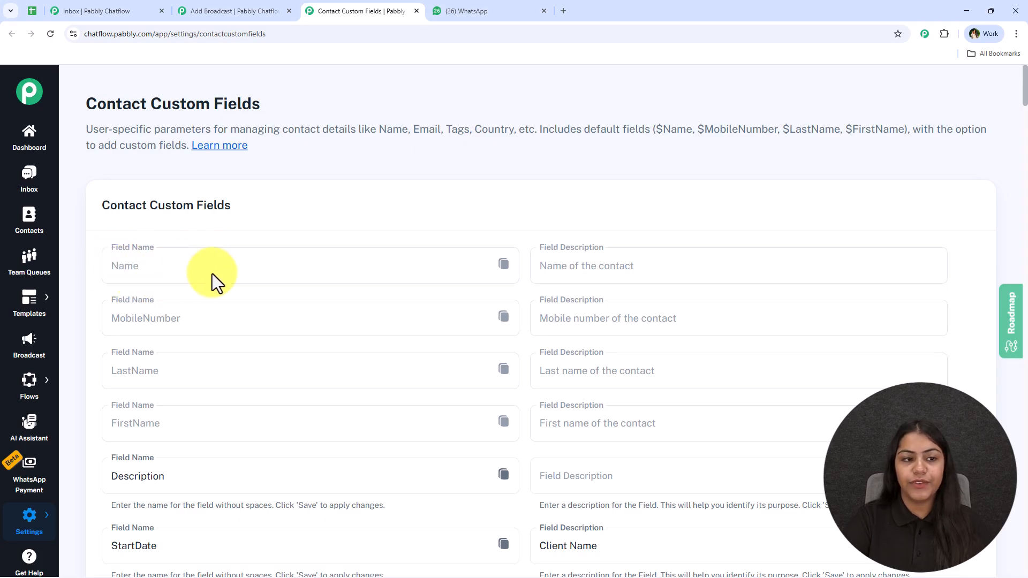
Copy the Name contact field, fill the template's Body Field 1 with $Name and save the template message.
{"action": "left_click", "coordinate": [503, 265]}
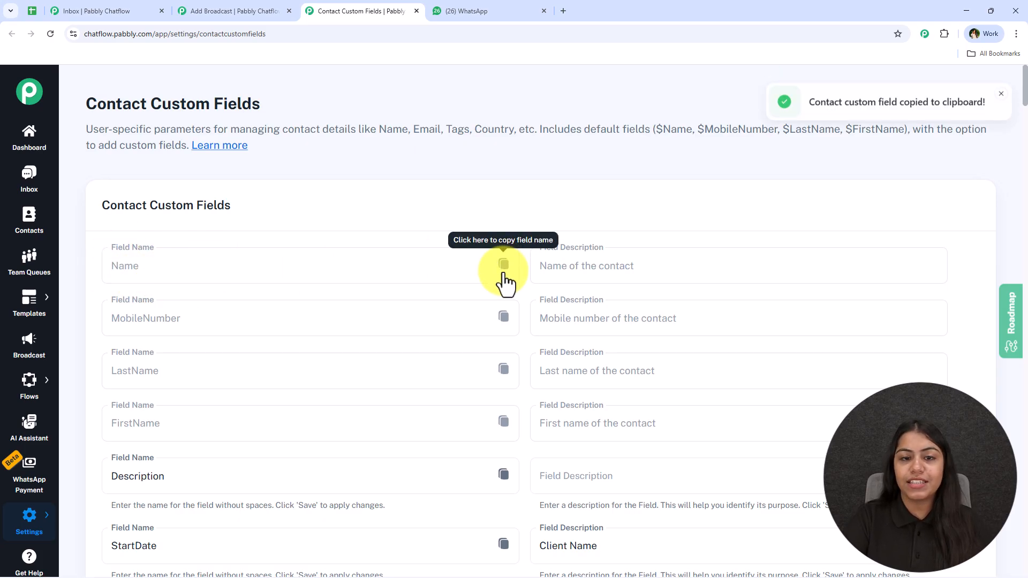
{"action": "left_click", "coordinate": [230, 10]}
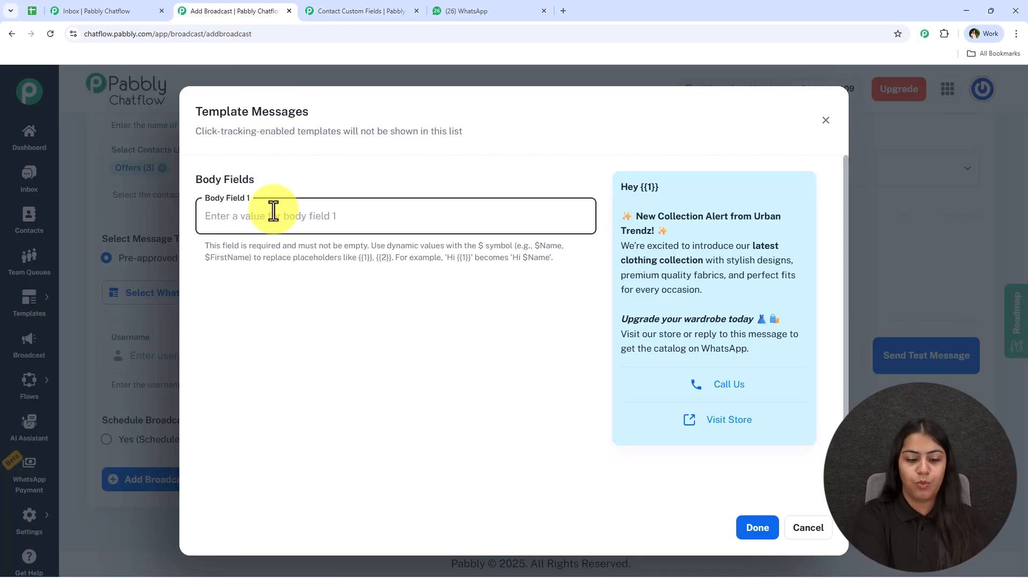
{"action": "key", "text": "ctrl+v"}
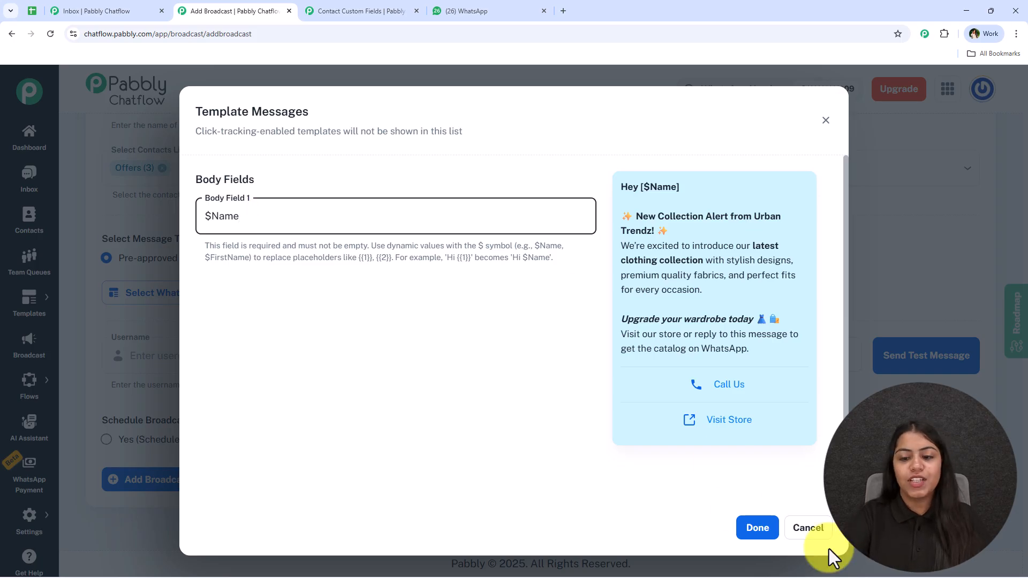
{"action": "left_click", "coordinate": [759, 529]}
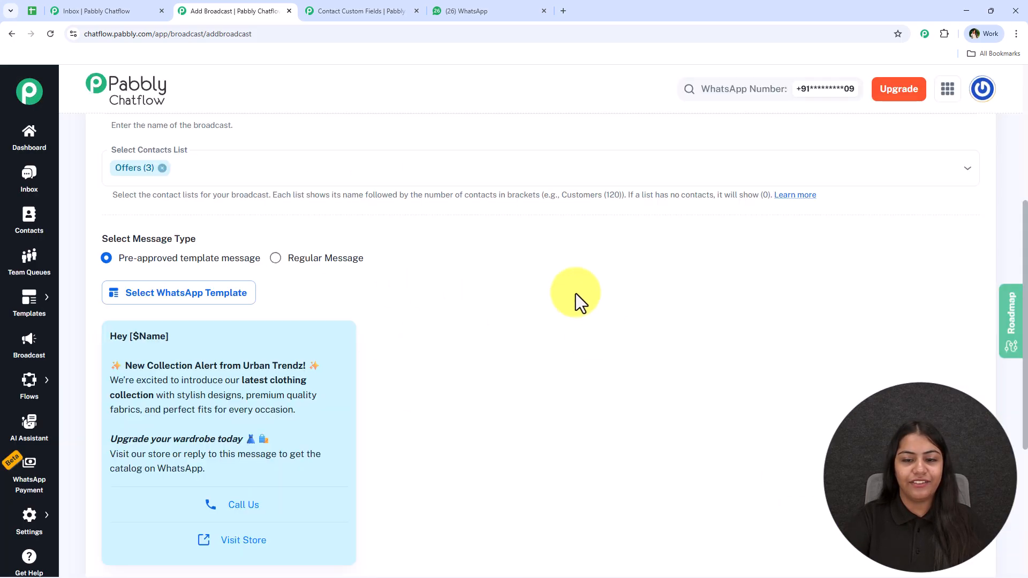
Send a test message to username Demo Lead at the recipient's phone number and check the received message in WhatsApp.
{"action": "scroll", "coordinate": [363, 420], "scroll_direction": "down", "scroll_amount": 5}
{"action": "left_click", "coordinate": [264, 352]}
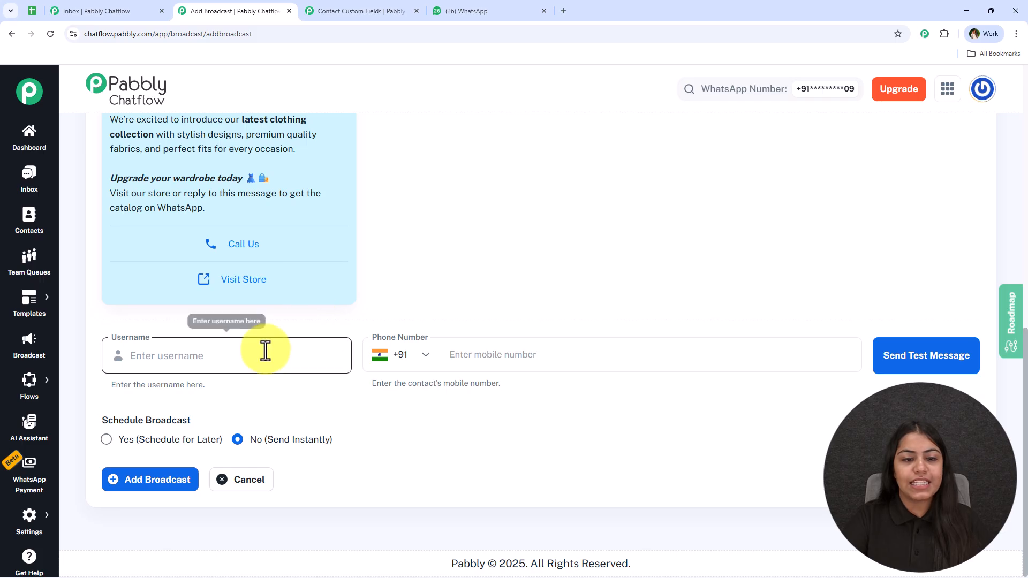
{"action": "left_click", "coordinate": [506, 350]}
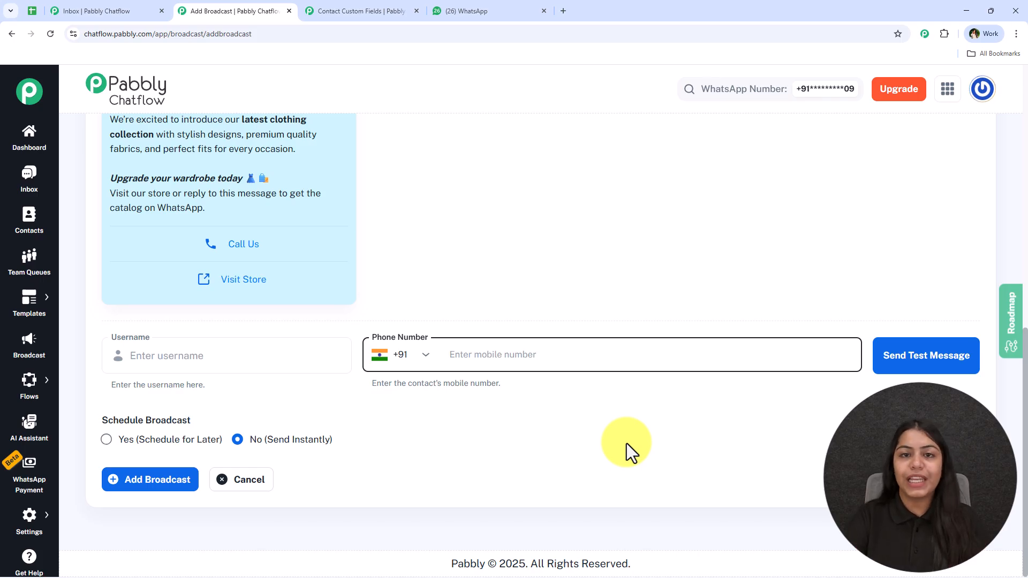
{"action": "left_click", "coordinate": [155, 368]}
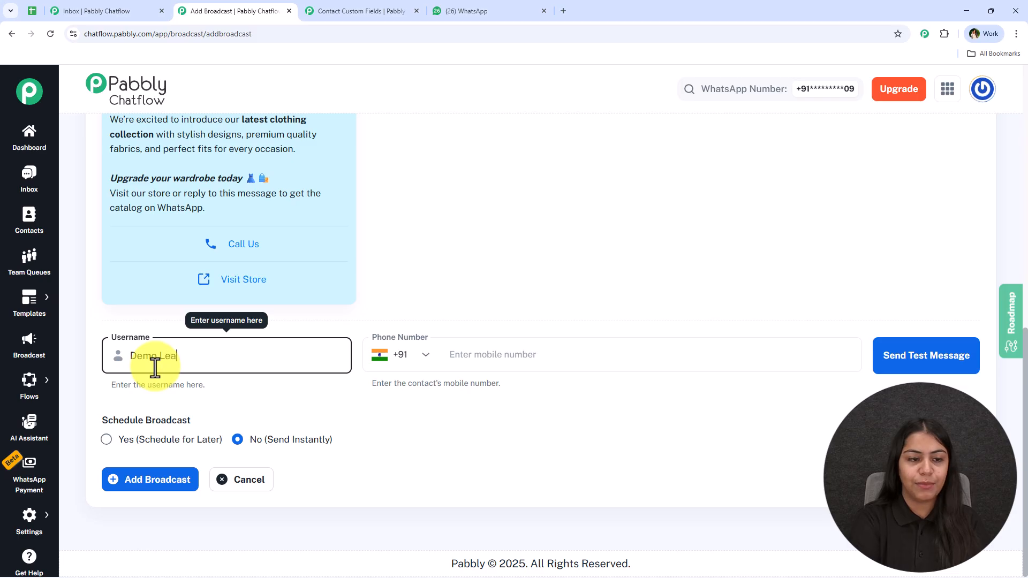
{"action": "left_click", "coordinate": [552, 356]}
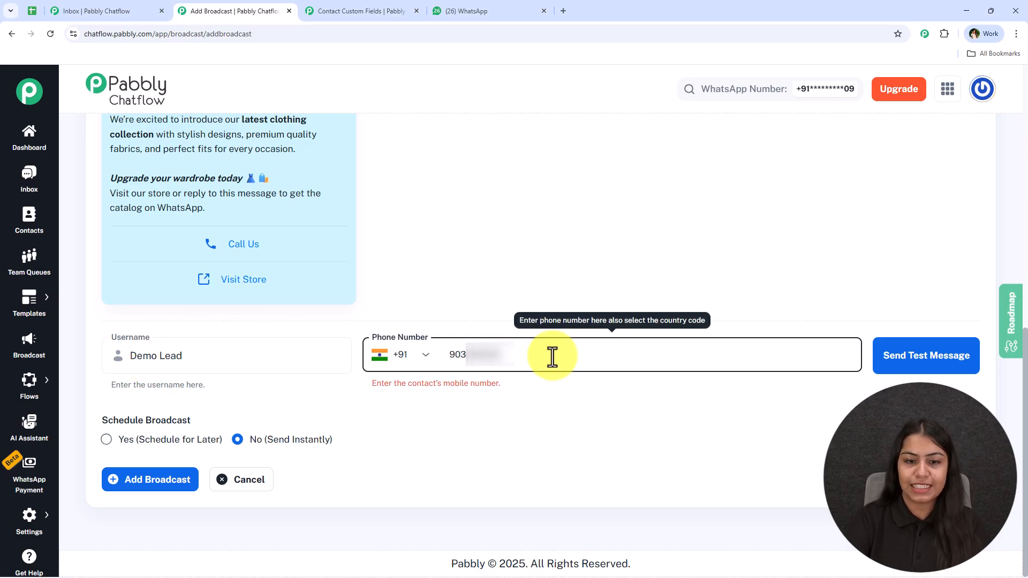
{"action": "left_click", "coordinate": [958, 369]}
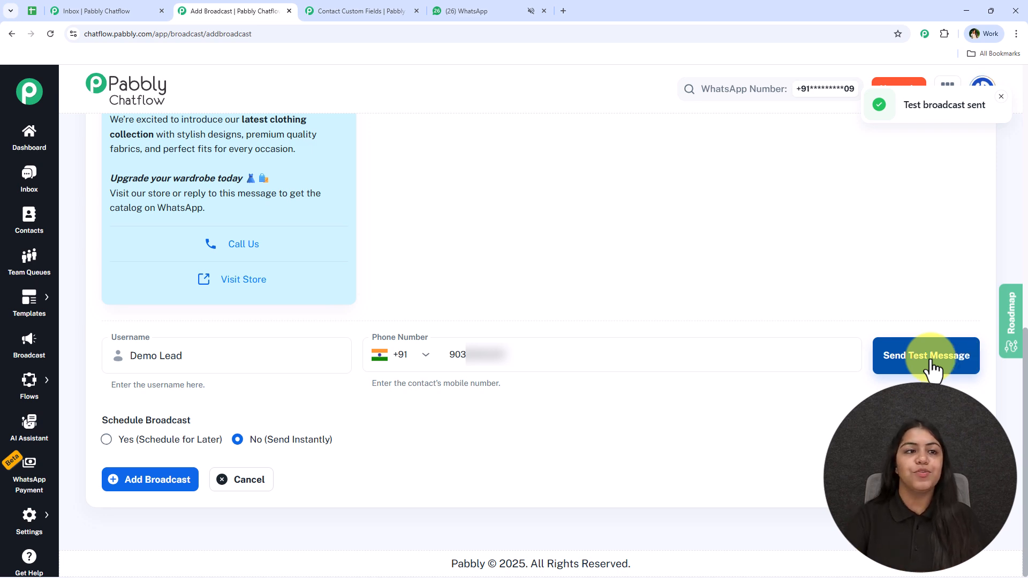
{"action": "left_click", "coordinate": [465, 10]}
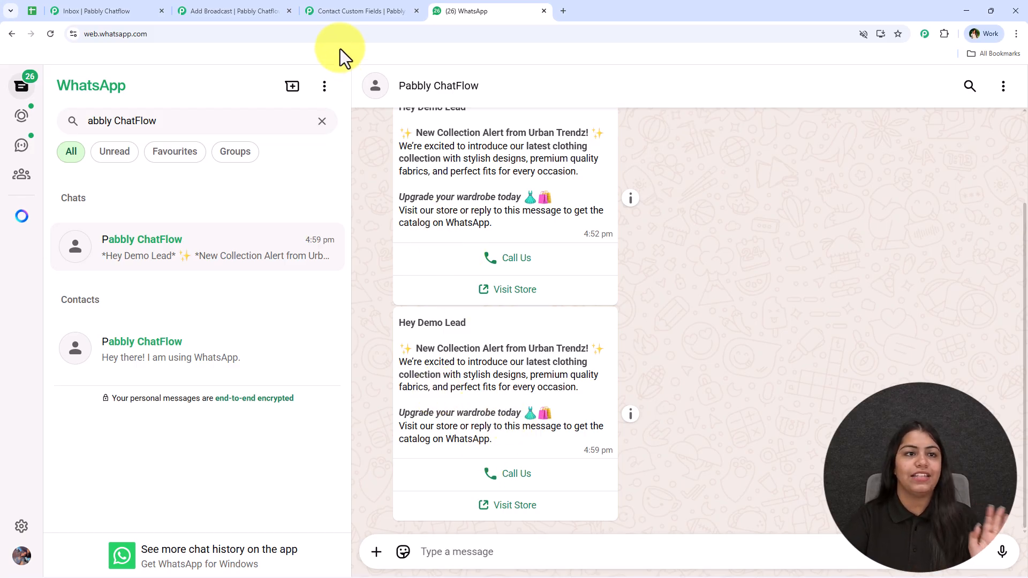
{"action": "left_click", "coordinate": [278, 11]}
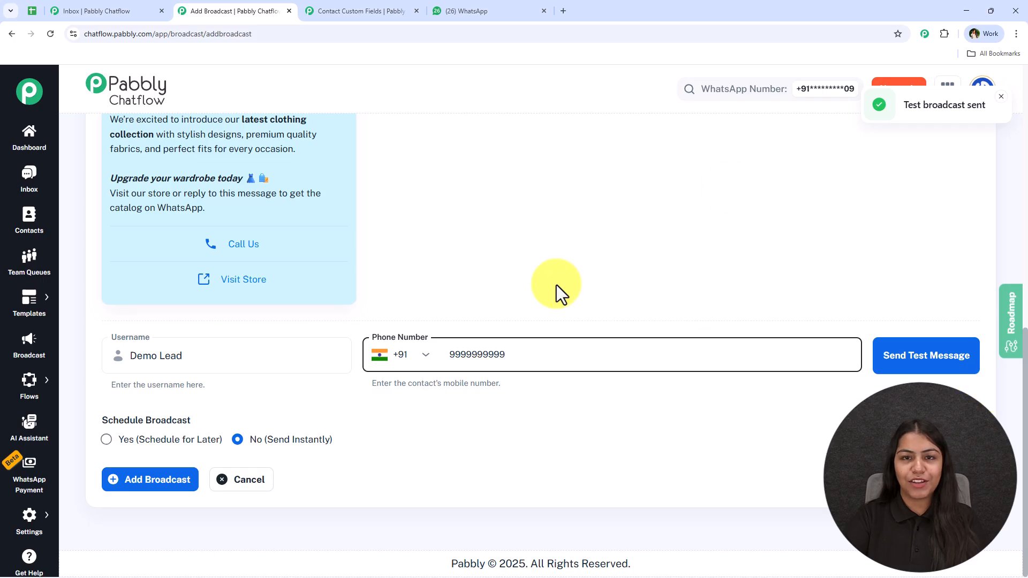
Try to clear the recipient's phone number and the username from the test message fields.
{"action": "left_click", "coordinate": [537, 346]}
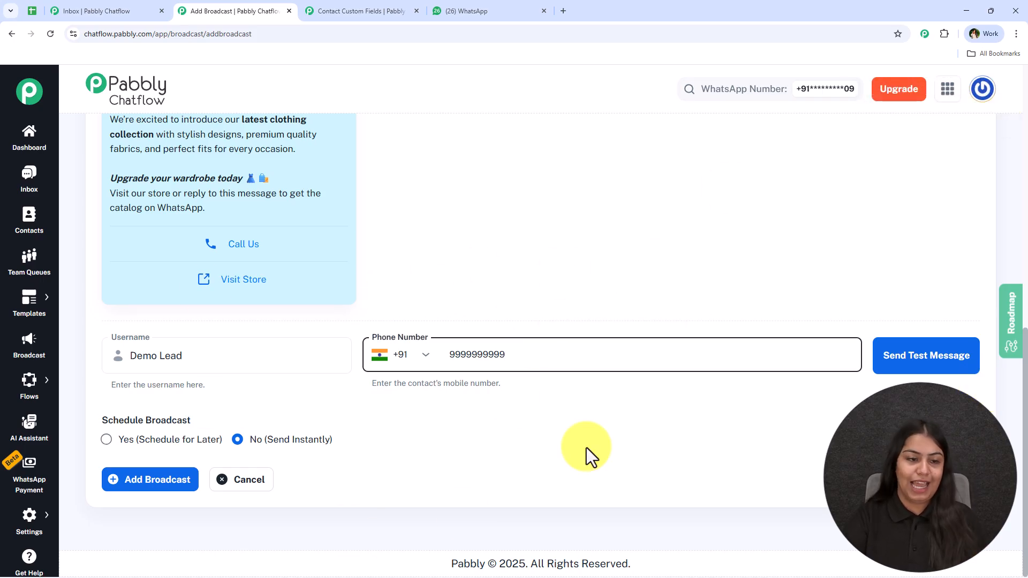
{"action": "key", "text": "BackSpace"}
{"action": "key", "text": "BackSpace"}
{"action": "key", "text": "BackSpace"}
{"action": "key", "text": "BackSpace"}
{"action": "key", "text": "BackSpace"}
{"action": "key", "text": "BackSpace"}
{"action": "key", "text": "BackSpace"}
{"action": "key", "text": "BackSpace"}
{"action": "key", "text": "BackSpace"}
{"action": "key", "text": "BackSpace"}
{"action": "left_click", "coordinate": [285, 369]}
{"action": "key", "text": "BackSpace"}
{"action": "key", "text": "BackSpace"}
{"action": "key", "text": "BackSpace"}
{"action": "key", "text": "BackSpace"}
{"action": "key", "text": "BackSpace"}
{"action": "key", "text": "BackSpace"}
{"action": "key", "text": "BackSpace"}
{"action": "key", "text": "BackSpace"}
{"action": "key", "text": "BackSpace"}
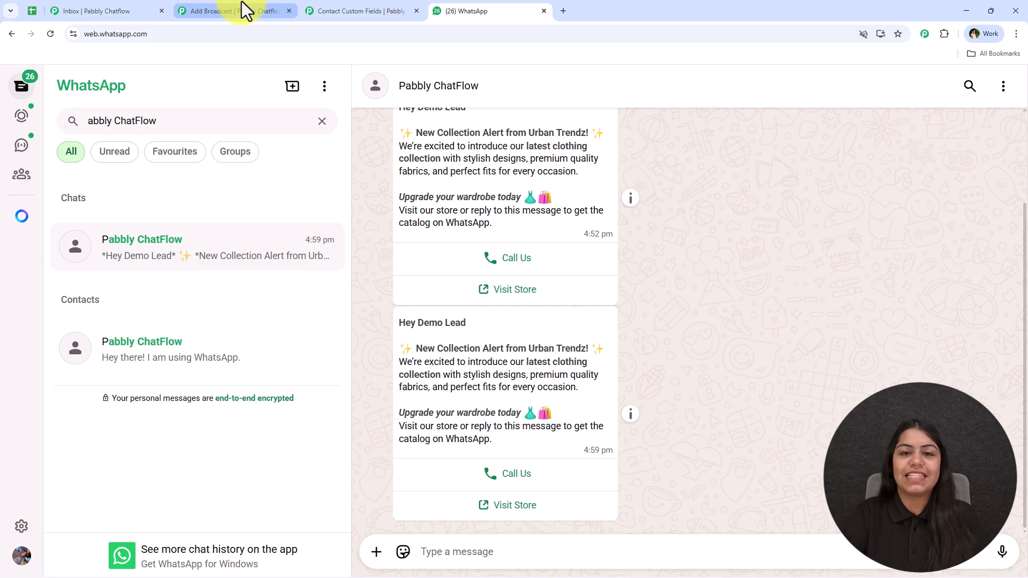
Return to the broadcast form and set the broadcast to be scheduled for later instead of sent instantly.
{"action": "left_click", "coordinate": [242, 1]}
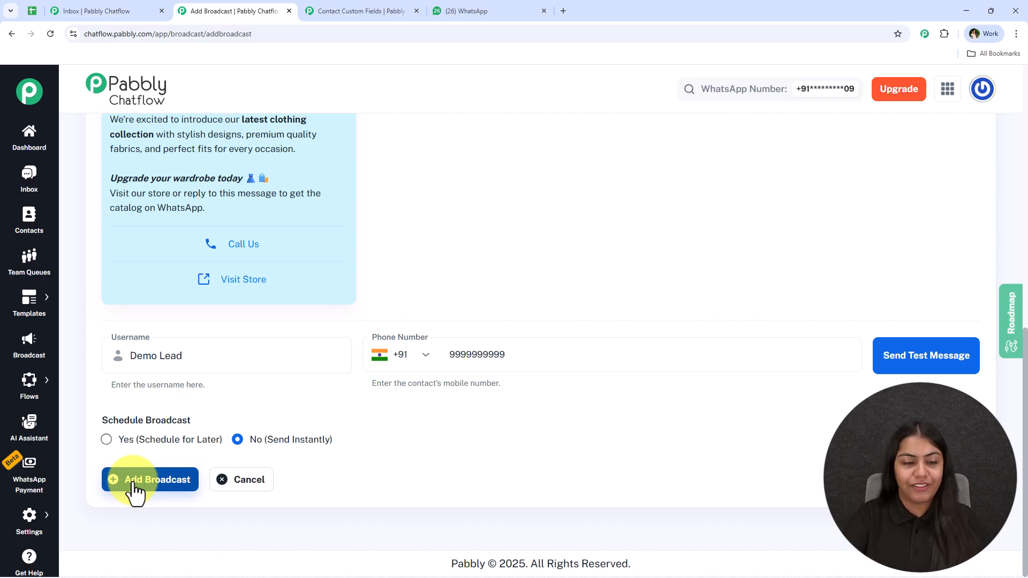
{"action": "left_click", "coordinate": [170, 442]}
{"action": "scroll", "coordinate": [173, 452], "scroll_direction": "down", "scroll_amount": 1}
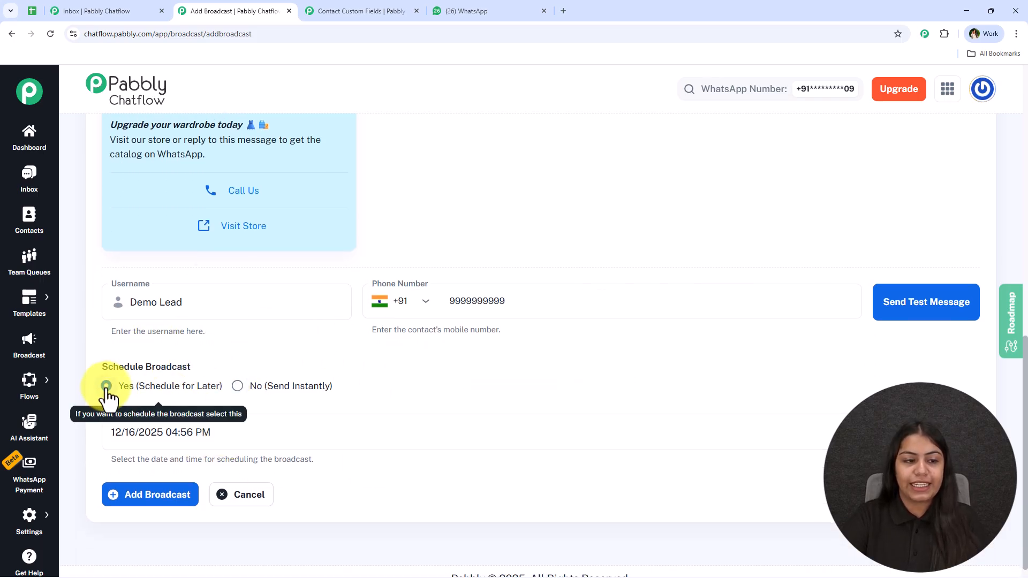
Clear the prefilled date and time from the broadcast's schedule field.
{"action": "left_click", "coordinate": [695, 433]}
{"action": "triple_click", "coordinate": [694, 433]}
{"action": "key", "text": "BackSpace"}
{"action": "left_click", "coordinate": [337, 432]}
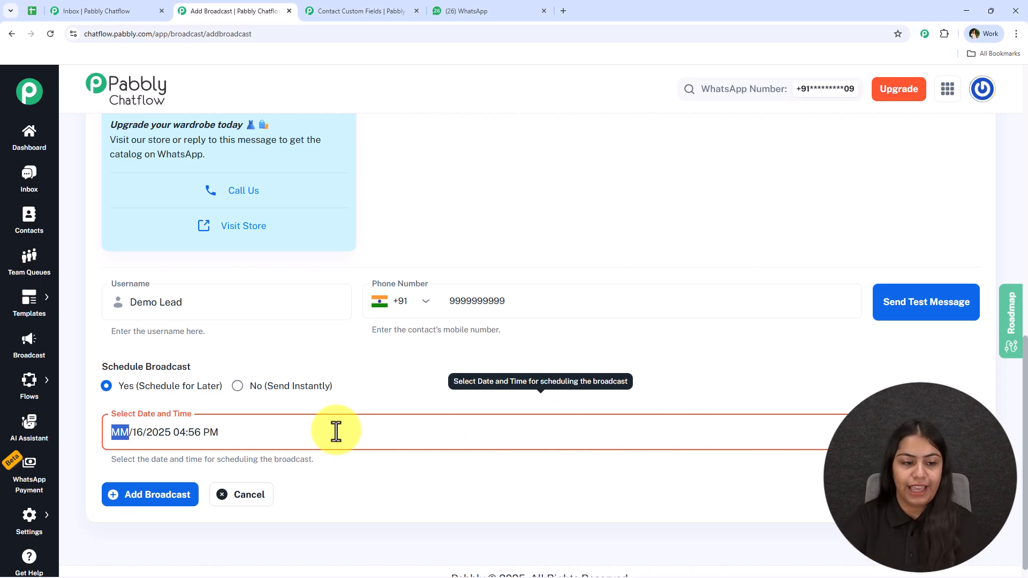
{"action": "left_click", "coordinate": [139, 432]}
{"action": "left_click", "coordinate": [161, 432]}
{"action": "key", "text": "BackSpace"}
{"action": "left_click", "coordinate": [182, 433]}
{"action": "key", "text": "BackSpace"}
{"action": "key", "text": "BackSpace"}
{"action": "left_click", "coordinate": [220, 431]}
{"action": "left_click", "coordinate": [382, 487]}
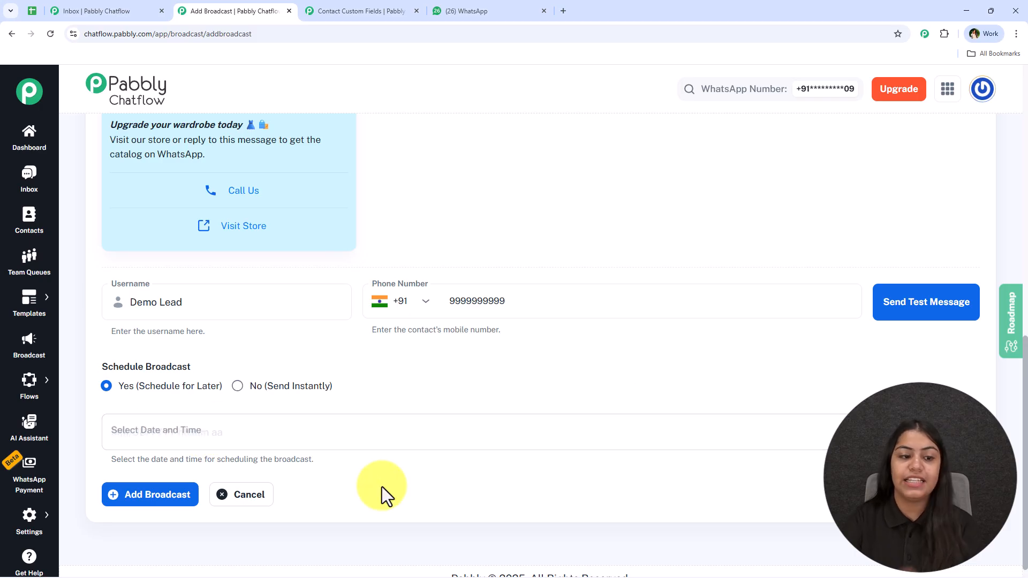
Schedule the broadcast for 12/19/2025 12:00 PM and add it to the campaigns.
{"action": "left_click", "coordinate": [351, 446]}
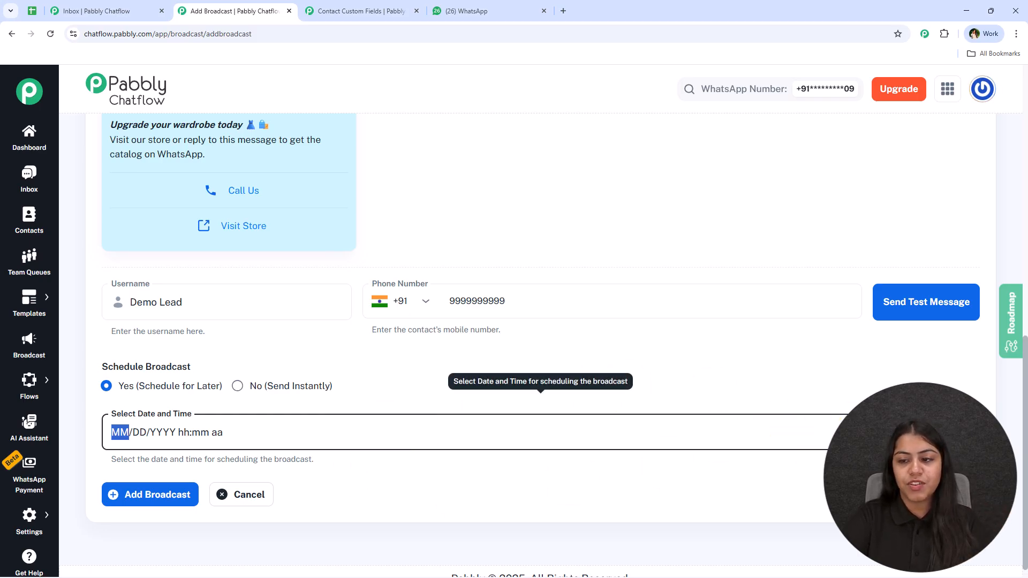
{"action": "left_click", "coordinate": [961, 432]}
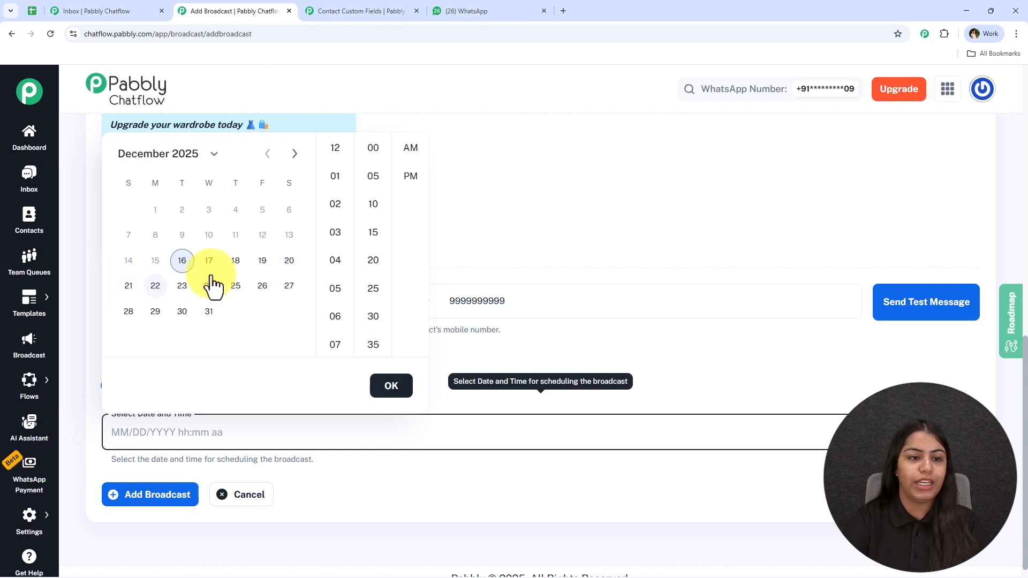
{"action": "left_click", "coordinate": [261, 260]}
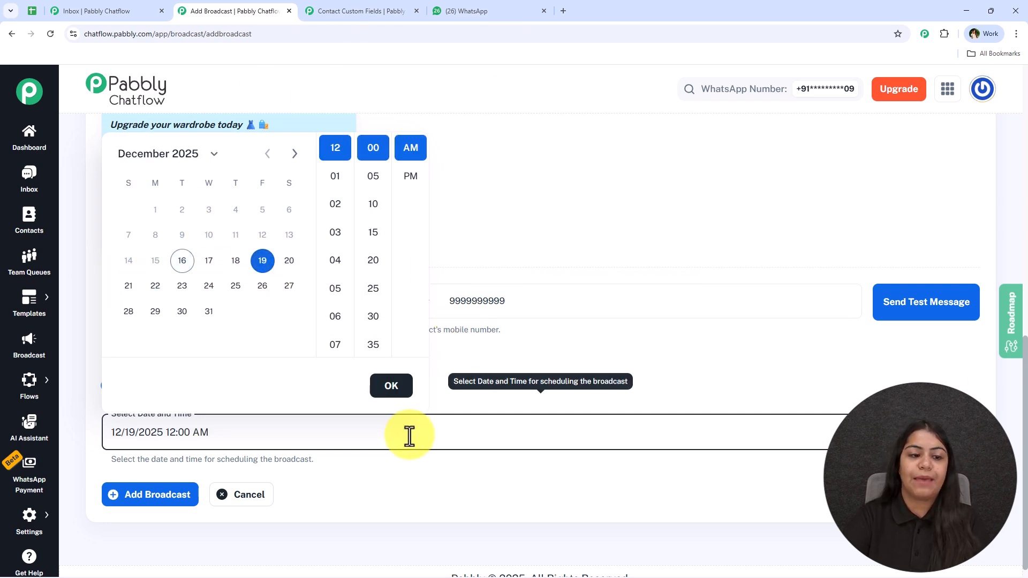
{"action": "left_click", "coordinate": [371, 480]}
{"action": "left_click", "coordinate": [202, 432]}
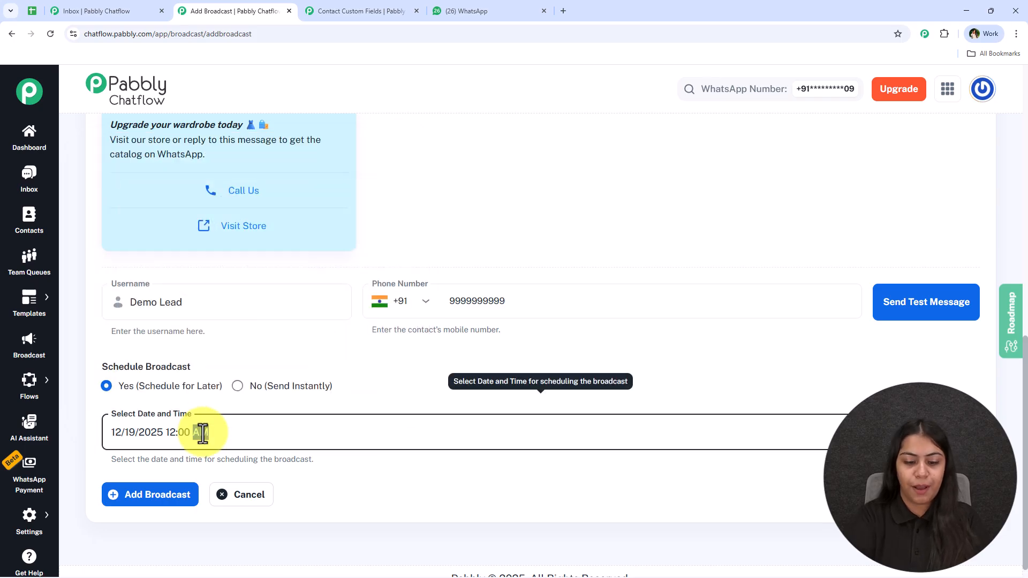
{"action": "key", "text": "BackSpace"}
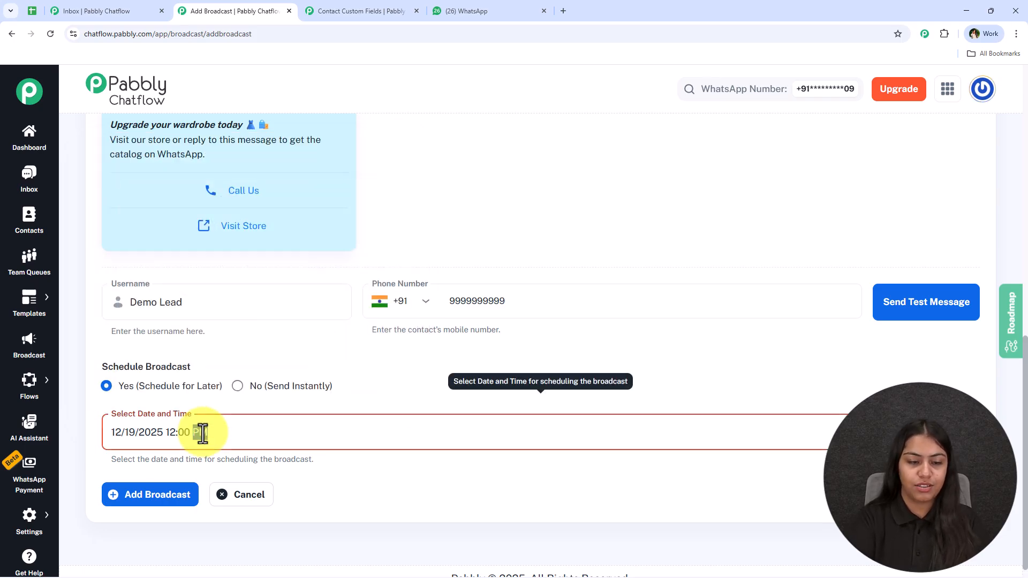
{"action": "left_click", "coordinate": [387, 493]}
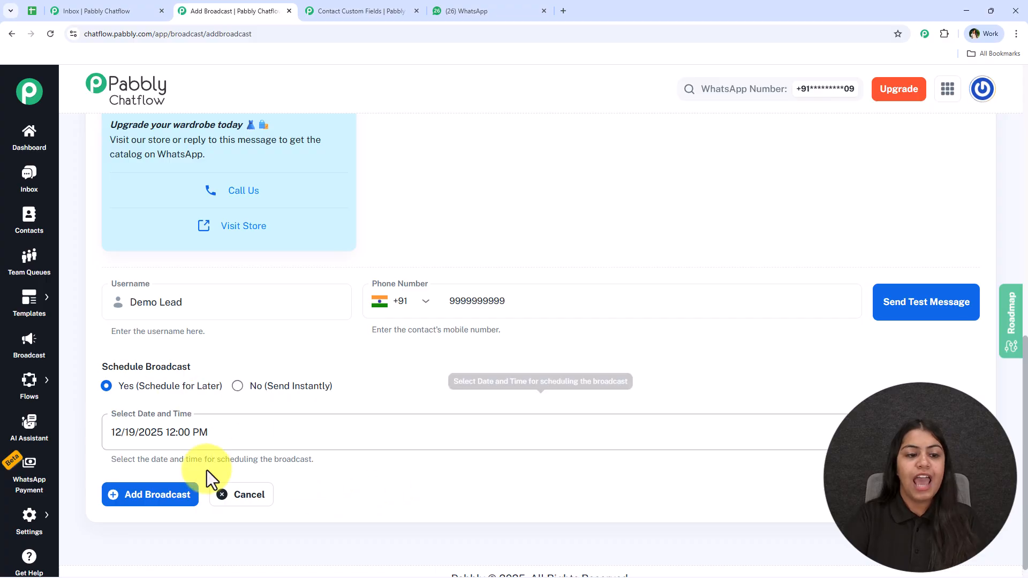
{"action": "left_click", "coordinate": [116, 498]}
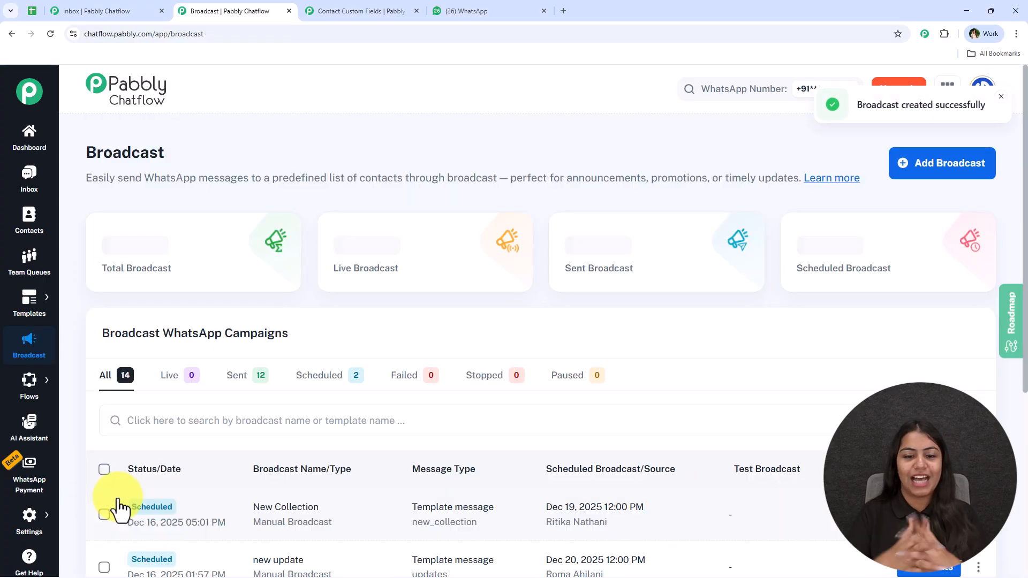
Check the scheduled date and time of the New Collection broadcast in the campaigns list.
{"action": "scroll", "coordinate": [250, 423], "scroll_direction": "down", "scroll_amount": 3}
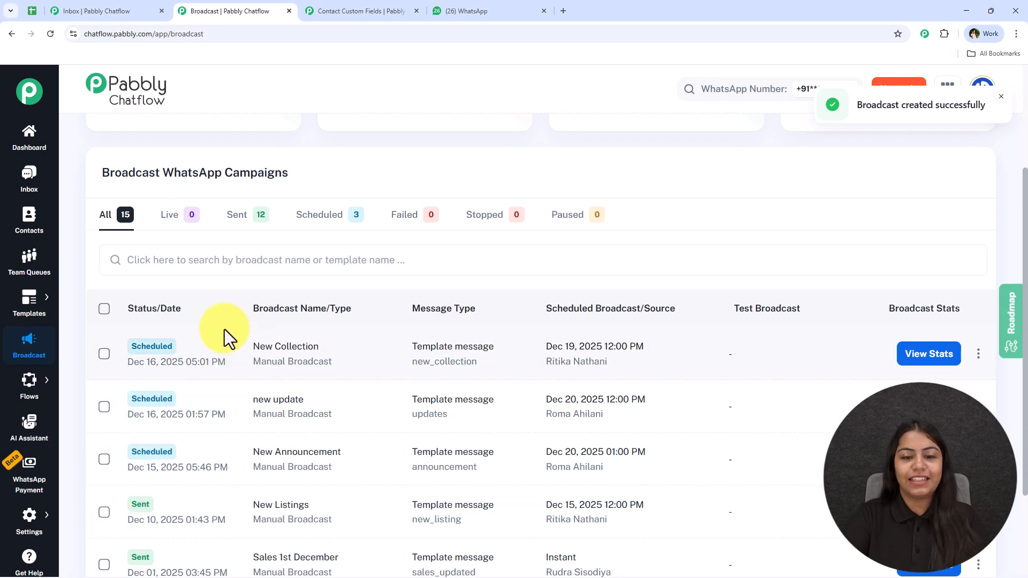
{"action": "left_click_drag", "start_coordinate": [547, 345], "coordinate": [609, 346]}
{"action": "left_click_drag", "start_coordinate": [604, 345], "coordinate": [654, 345]}
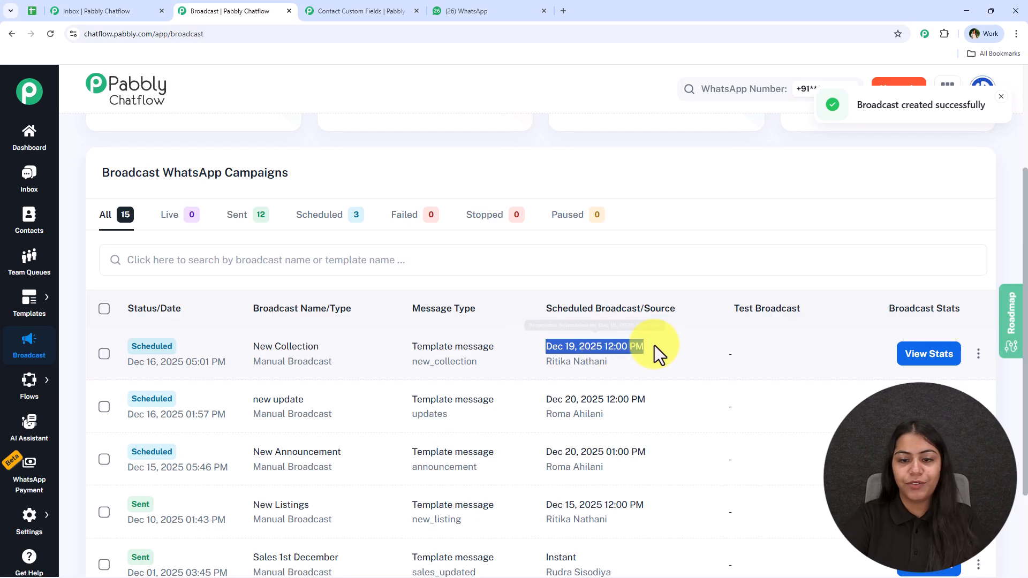
{"action": "left_click", "coordinate": [654, 346]}
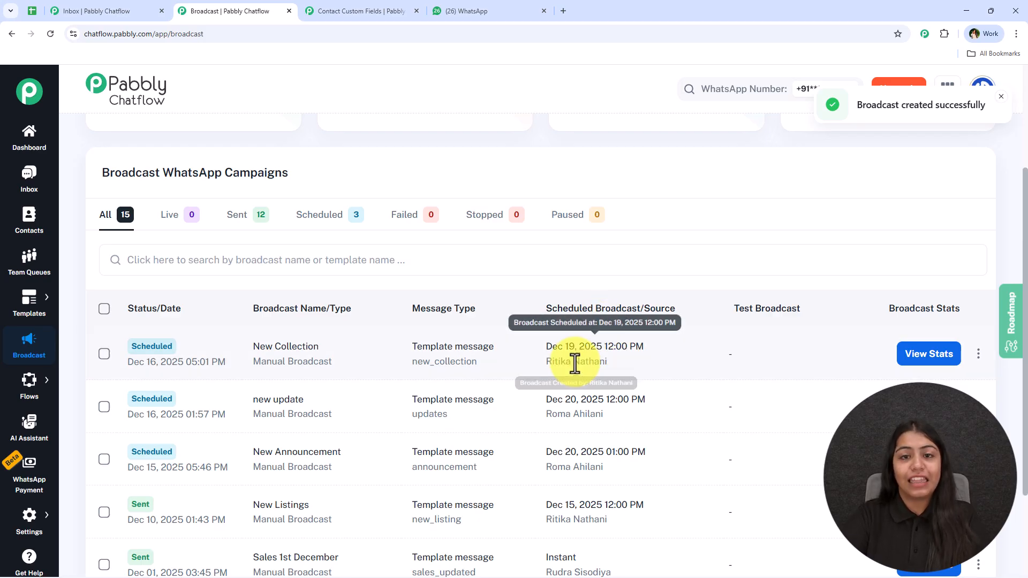
Review the delivery stats of the sent New Listings broadcast, including the failed message categories, and close them.
{"action": "scroll", "coordinate": [661, 302], "scroll_direction": "down", "scroll_amount": 1}
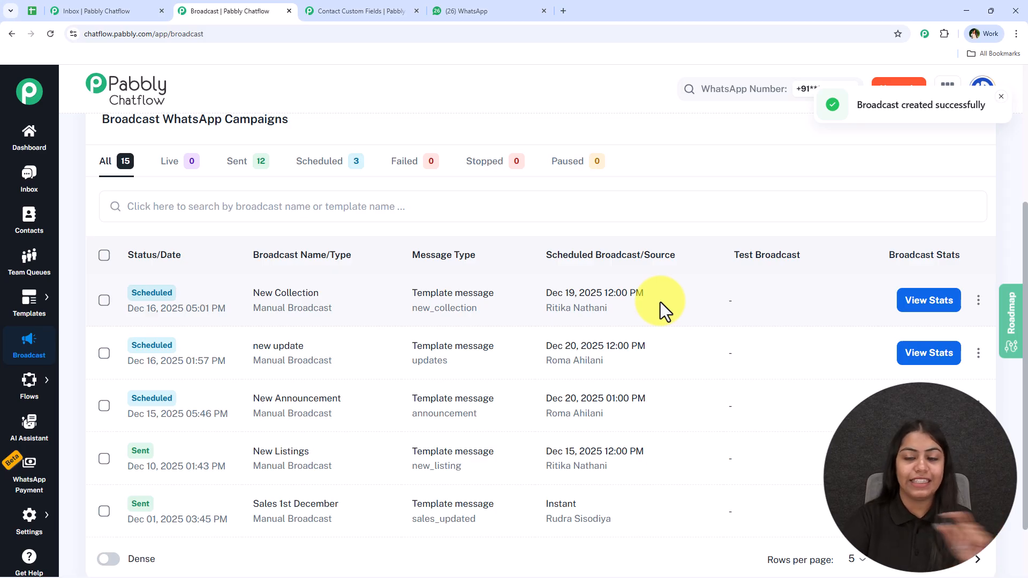
{"action": "scroll", "coordinate": [661, 305], "scroll_direction": "down", "scroll_amount": 2}
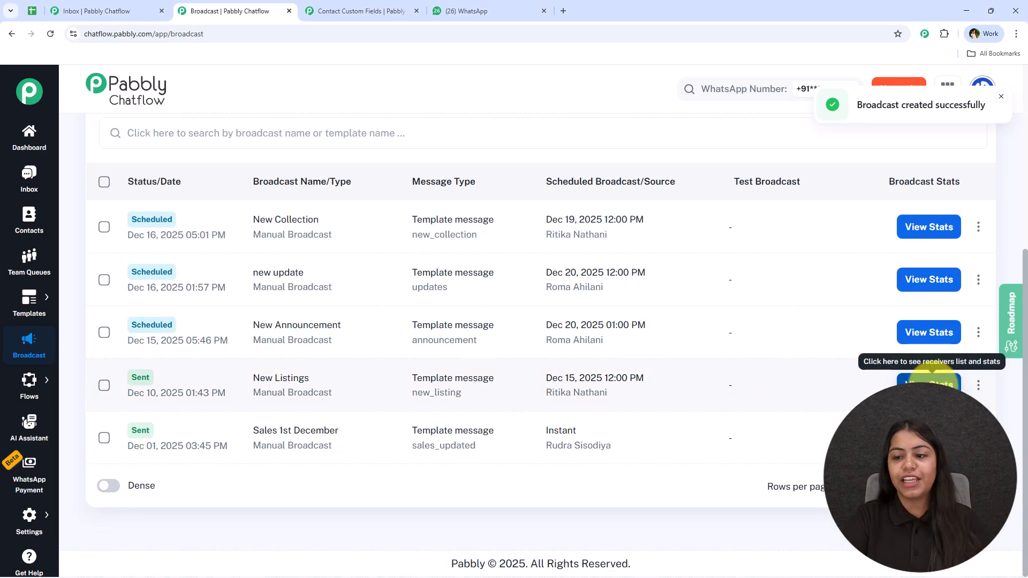
{"action": "left_click", "coordinate": [929, 382]}
{"action": "scroll", "coordinate": [785, 396], "scroll_direction": "down", "scroll_amount": 2}
{"action": "scroll", "coordinate": [785, 396], "scroll_direction": "down", "scroll_amount": 1}
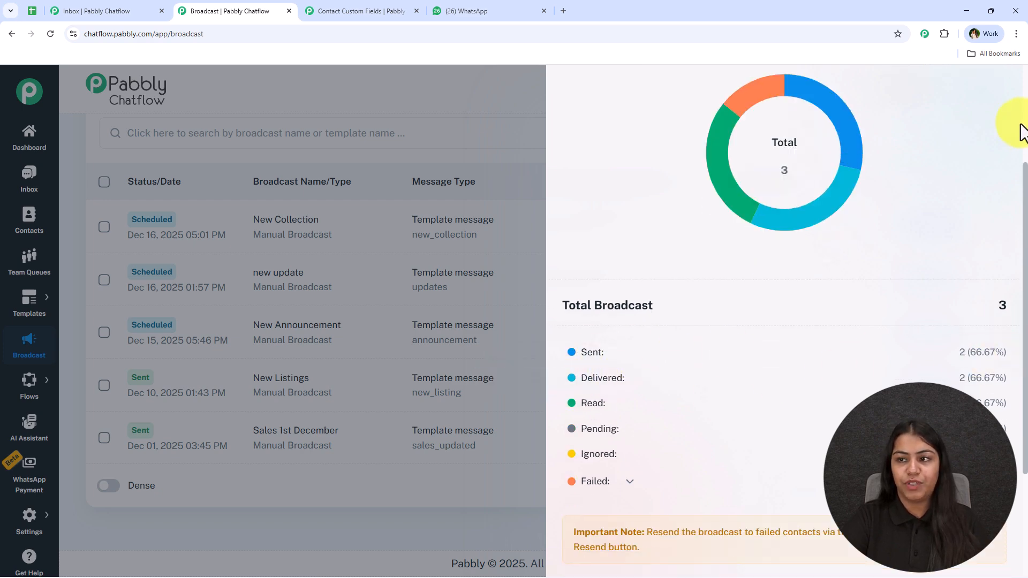
{"action": "left_click", "coordinate": [637, 484]}
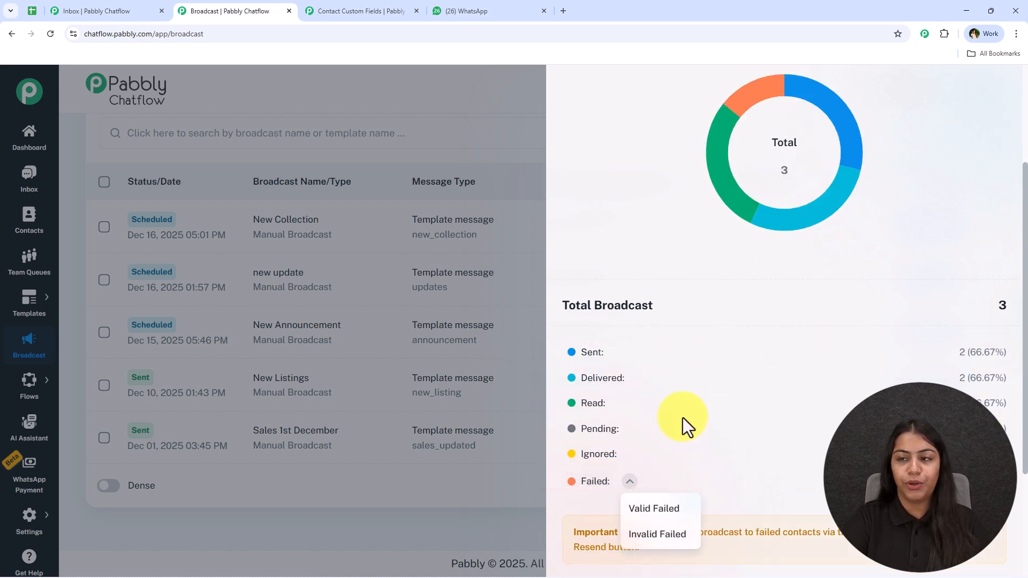
{"action": "left_click", "coordinate": [374, 275]}
{"action": "left_click", "coordinate": [419, 252]}
Return to the campaigns overview, then switch to WhatsApp to view the received test message in the Pabbly ChatFlow chat.
{"action": "scroll", "coordinate": [268, 391], "scroll_direction": "up", "scroll_amount": 3}
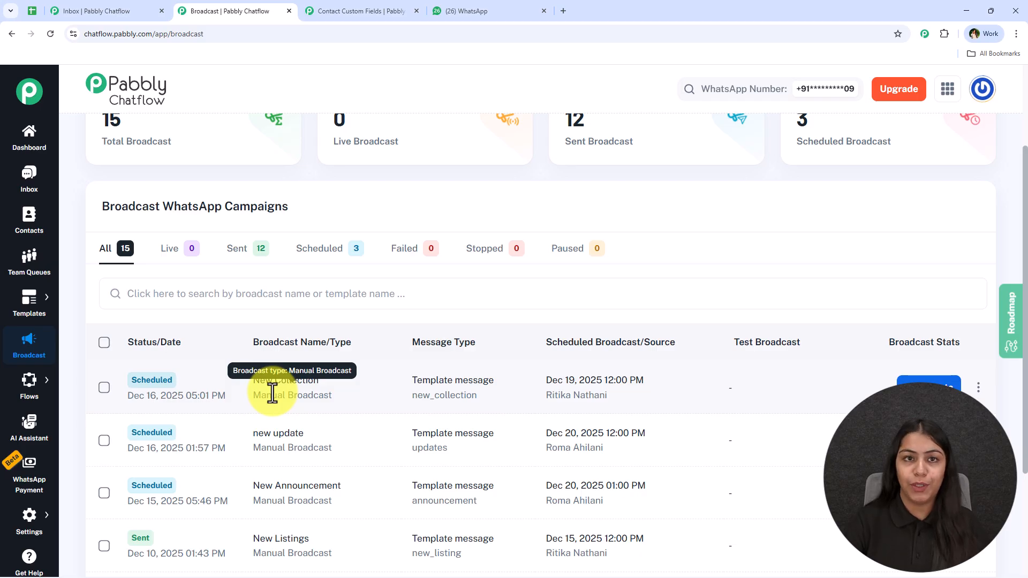
{"action": "left_click", "coordinate": [476, 9]}
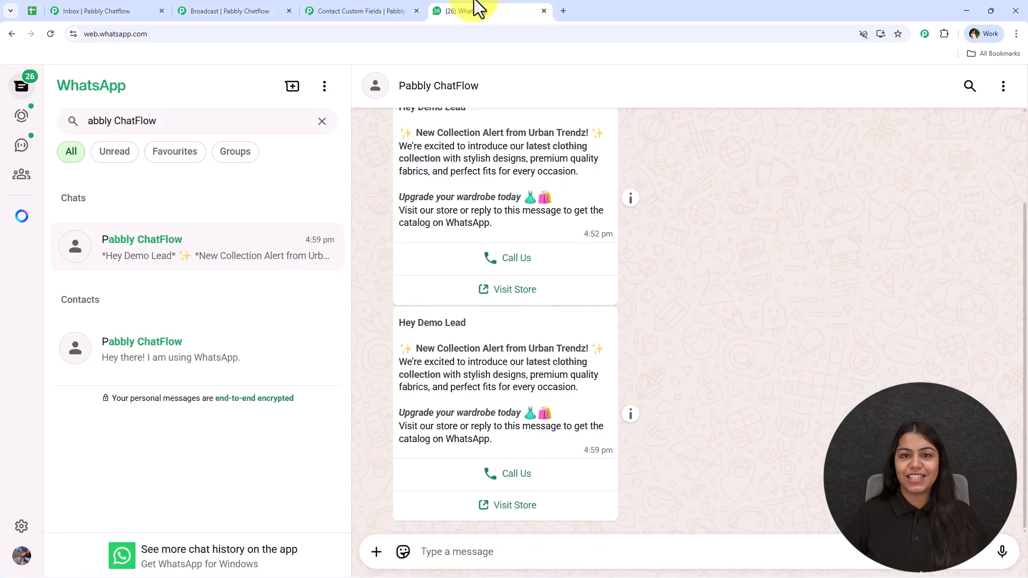